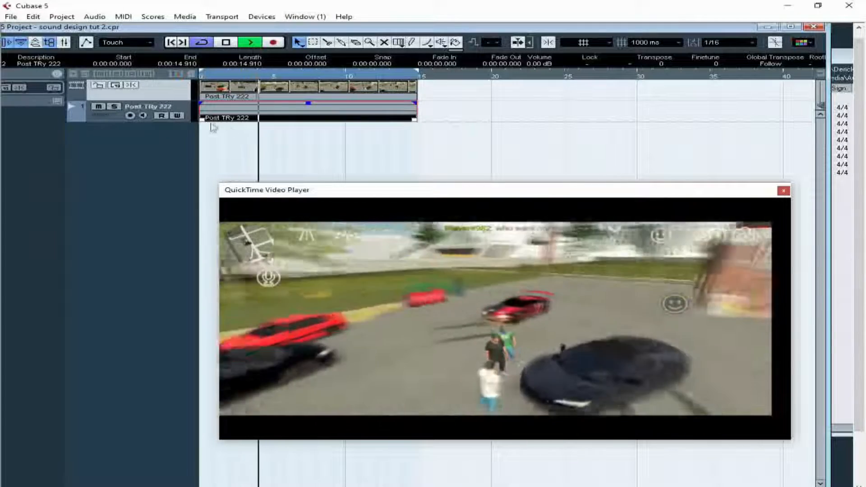
# Stop playback, add the 08-01 audio from the Pool as a new track, and make its clip start at 0 with a 5.513 s offset.
pyautogui.press('space')
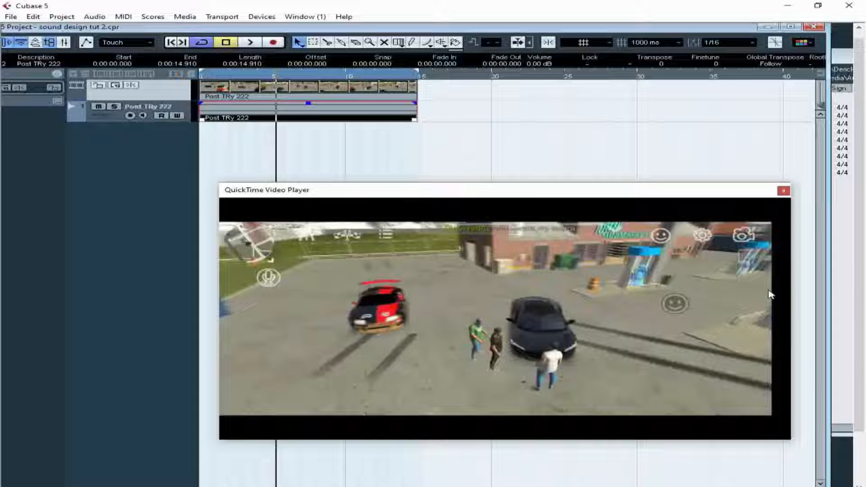
pyautogui.click(850, 253)
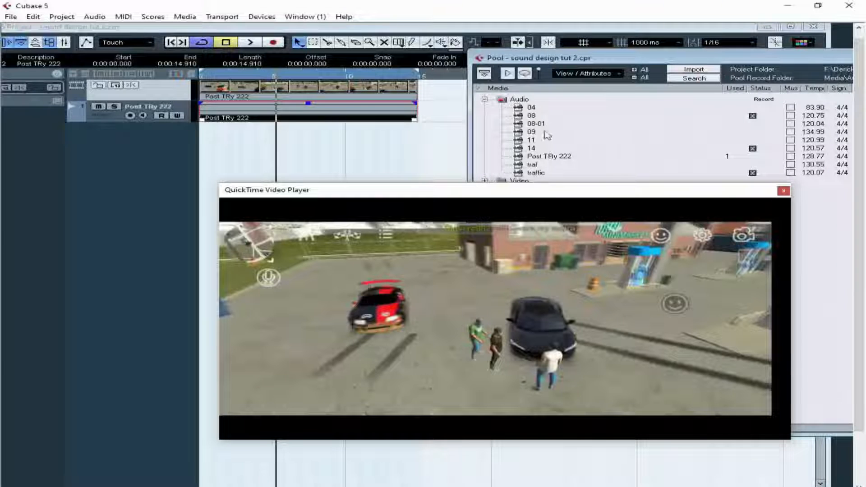
pyautogui.moveTo(537, 124); pyautogui.dragTo(234, 166)
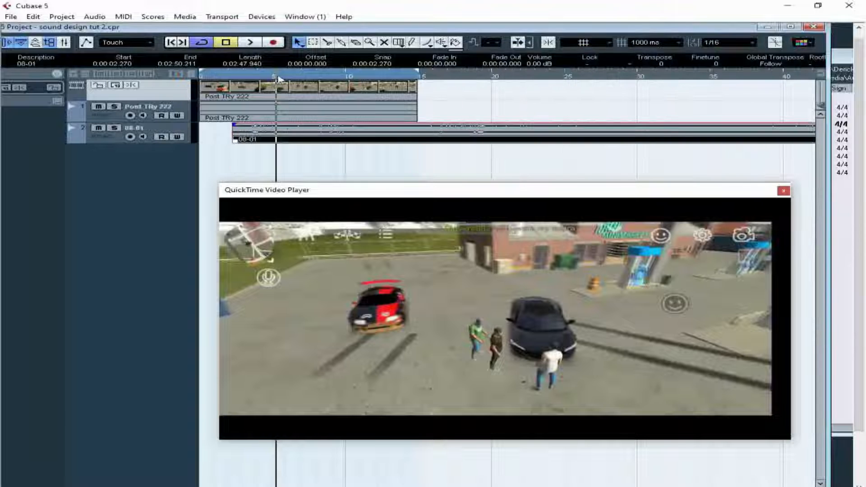
pyautogui.click(250, 45)
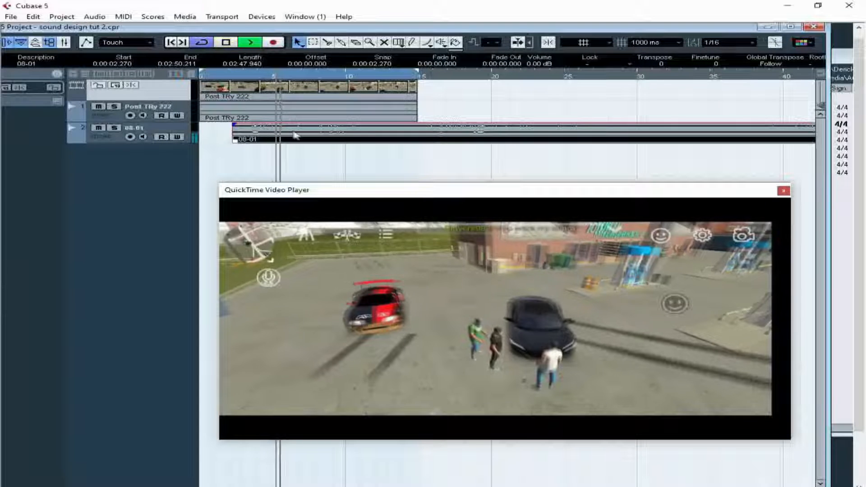
pyautogui.moveTo(294, 136); pyautogui.dragTo(276, 137)
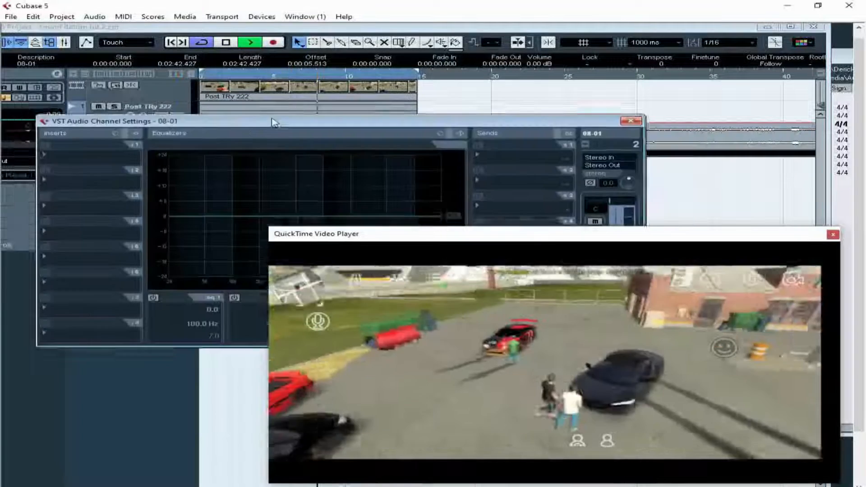
# Arrange the 08-01 channel settings and video player without overlap, then enable EQ band 4 as Low Pass I.
pyautogui.moveTo(274, 123); pyautogui.dragTo(259, 37)
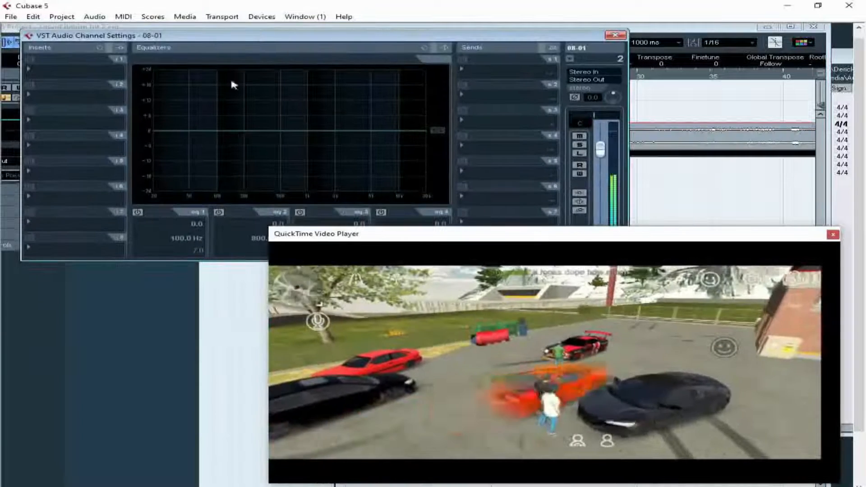
pyautogui.moveTo(331, 237); pyautogui.dragTo(317, 273)
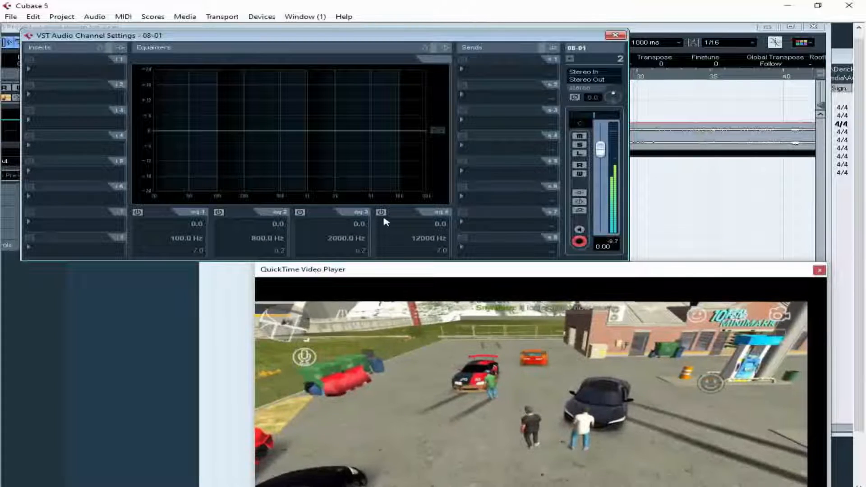
pyautogui.click(381, 212)
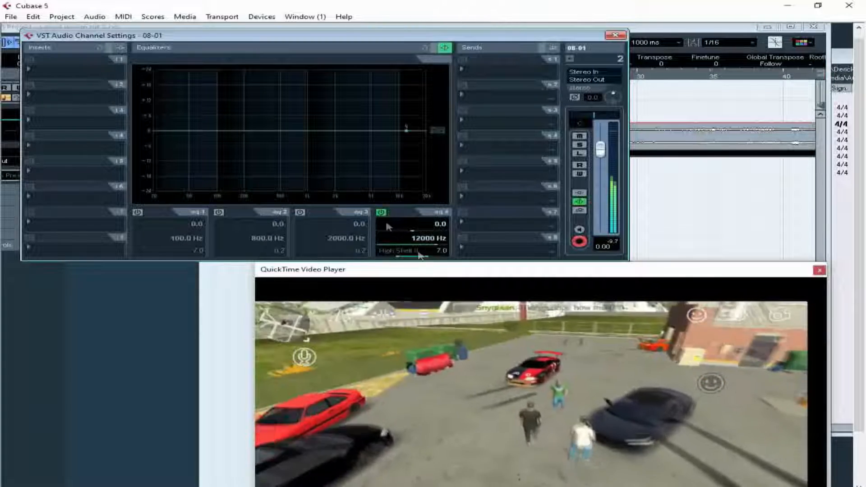
pyautogui.click(398, 250)
pyautogui.click(418, 283)
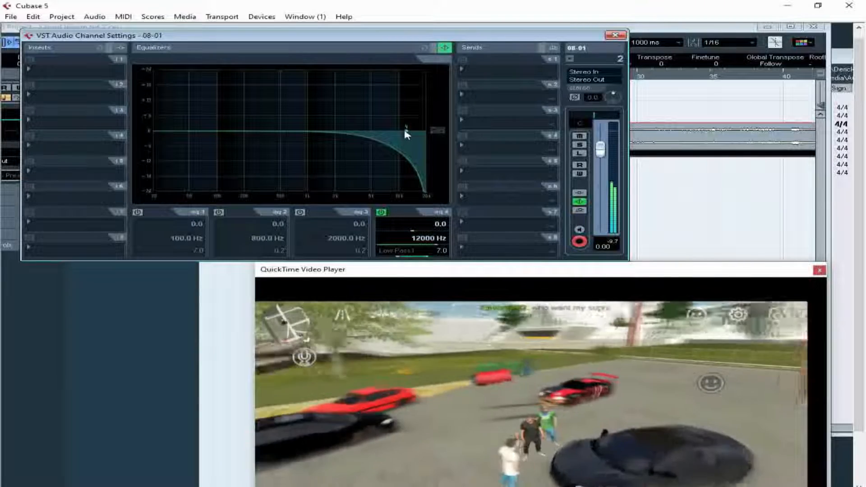
# Enable EQ band 2 on 08-01 as Parametric I with a -24 dB cut at 533 Hz and a Q of 2.4.
pyautogui.click(218, 213)
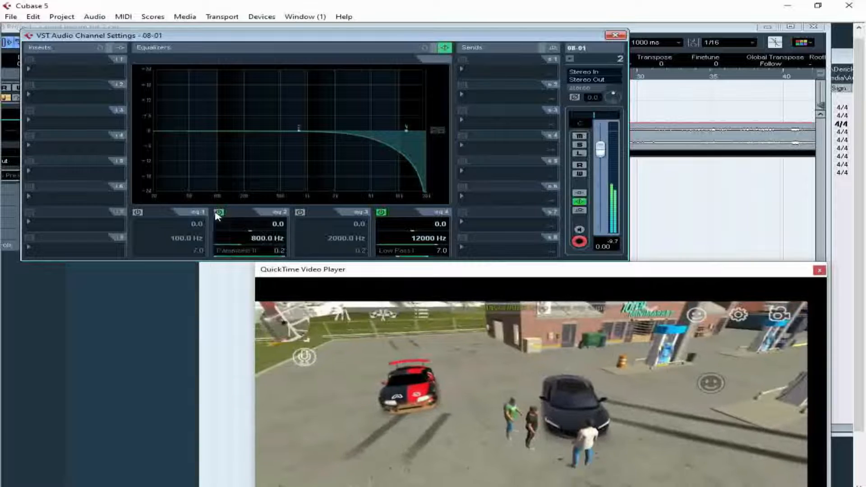
pyautogui.click(251, 254)
pyautogui.click(278, 259)
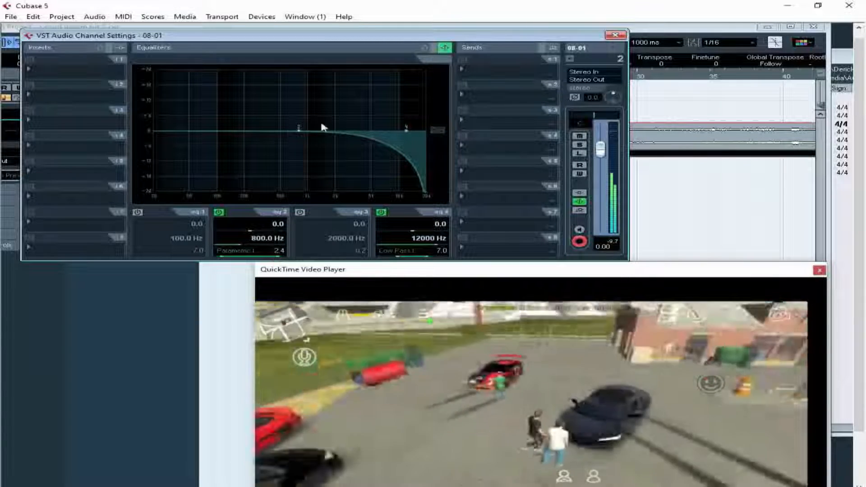
pyautogui.moveTo(299, 130); pyautogui.dragTo(284, 195)
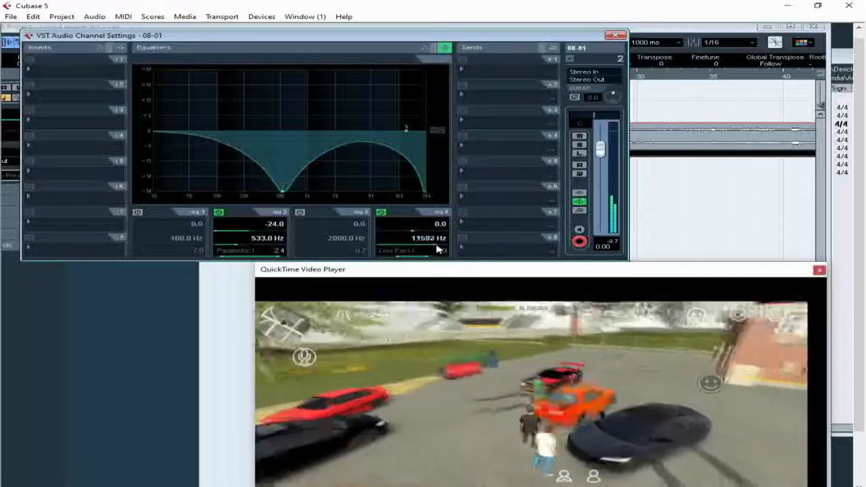
# Change EQ band 4 on 08-01 to Parametric I at 20000 Hz with -19.6 dB gain and a Q of 8.9.
pyautogui.moveTo(437, 245); pyautogui.dragTo(451, 248)
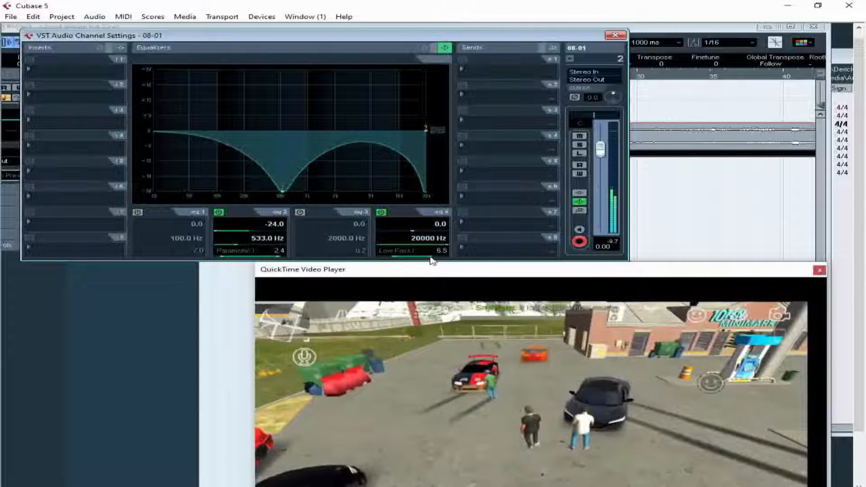
pyautogui.click(416, 254)
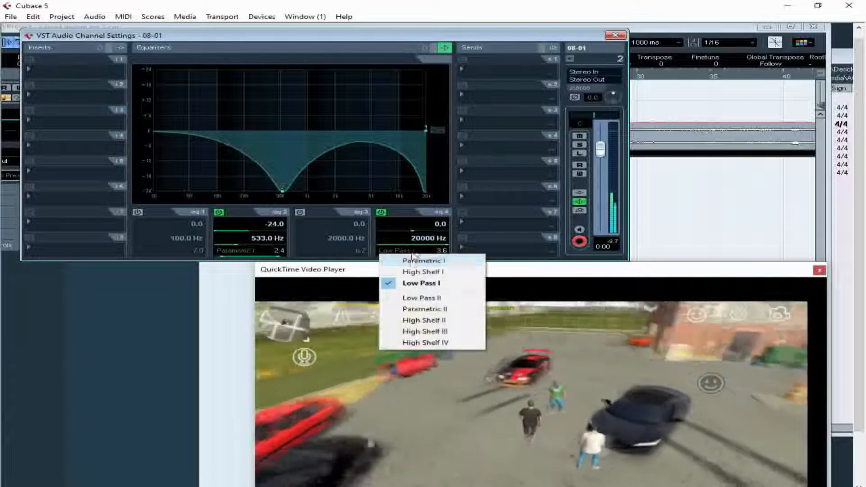
pyautogui.click(415, 260)
pyautogui.moveTo(425, 133); pyautogui.dragTo(430, 163)
pyautogui.moveTo(436, 259); pyautogui.dragTo(424, 258)
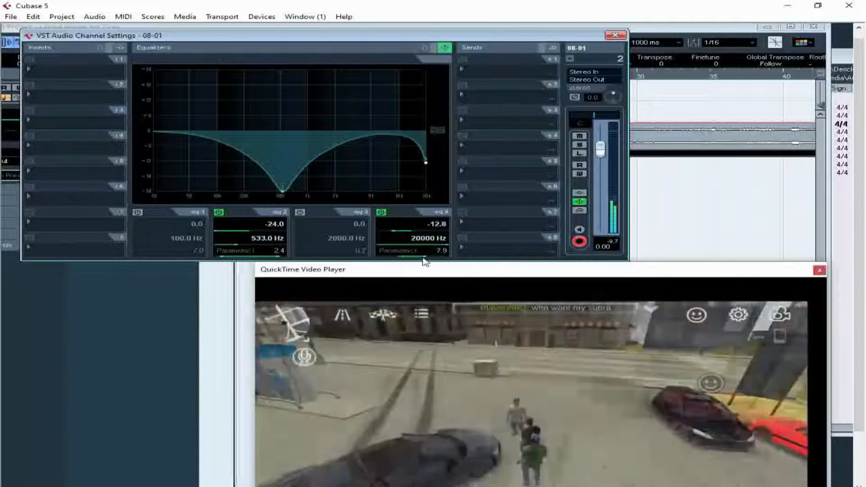
pyautogui.moveTo(429, 177); pyautogui.dragTo(432, 181)
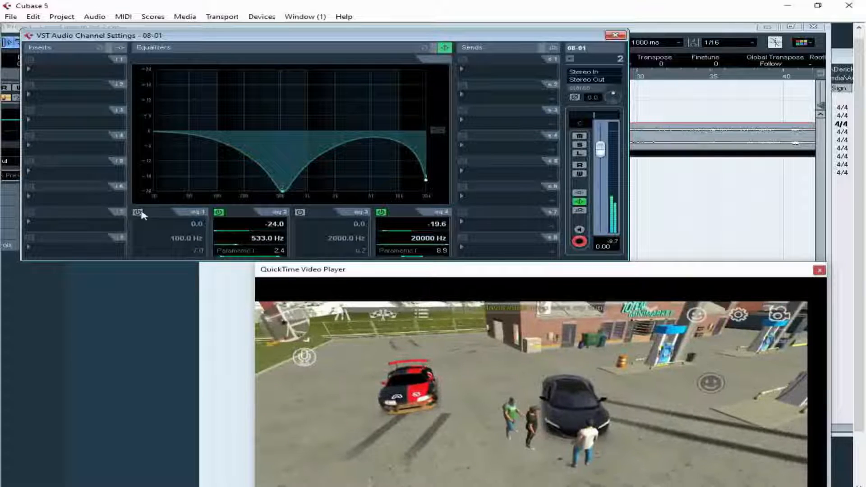
# Enable EQ band 1 on 08-01 as High Pass I at 100 Hz and set the channel volume to -2.42.
pyautogui.click(140, 214)
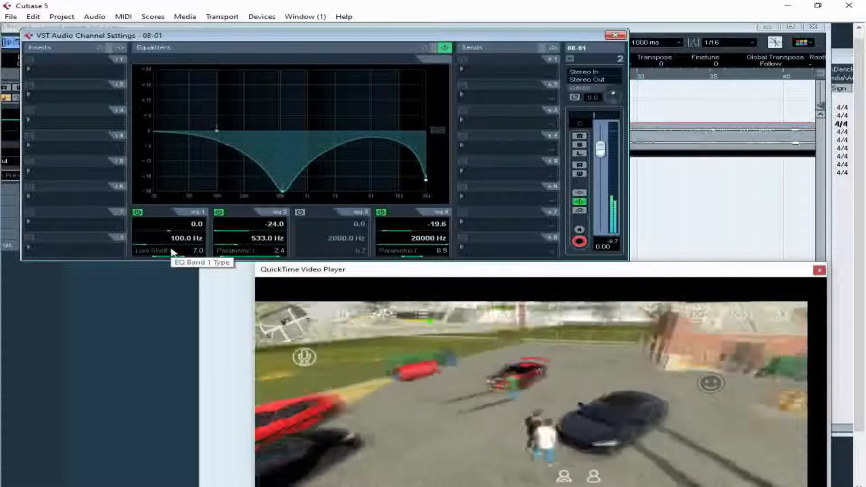
pyautogui.click(172, 252)
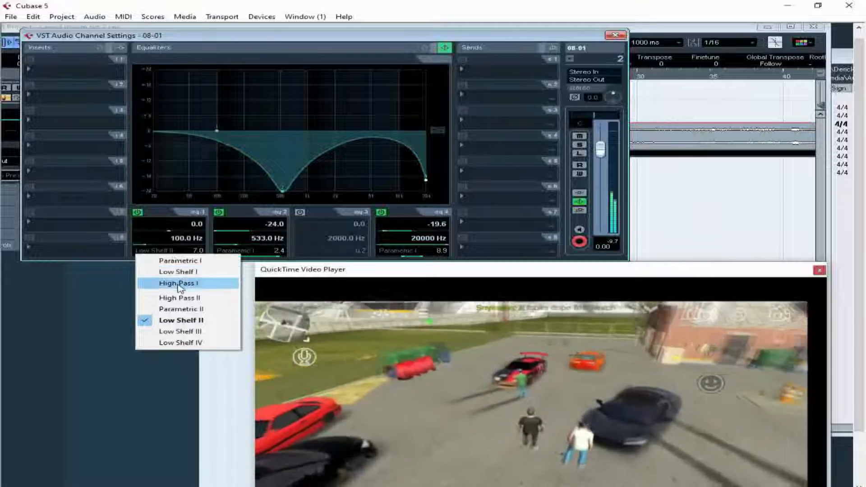
pyautogui.click(178, 284)
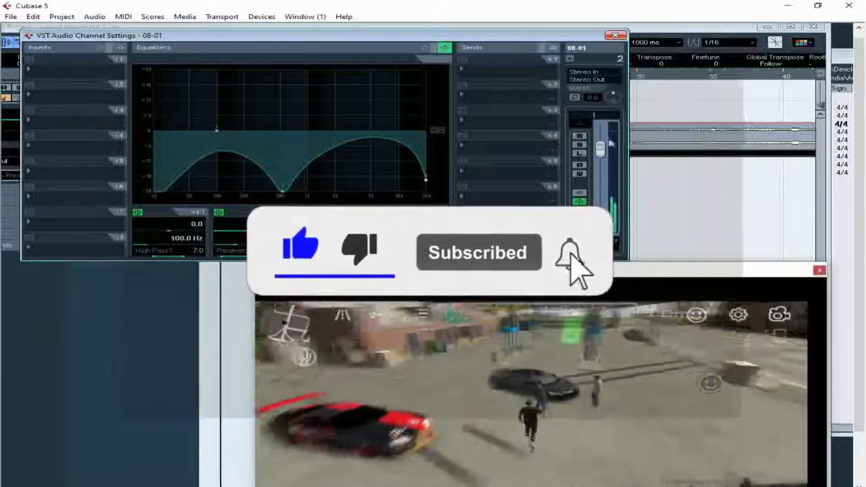
pyautogui.moveTo(600, 150); pyautogui.dragTo(601, 162)
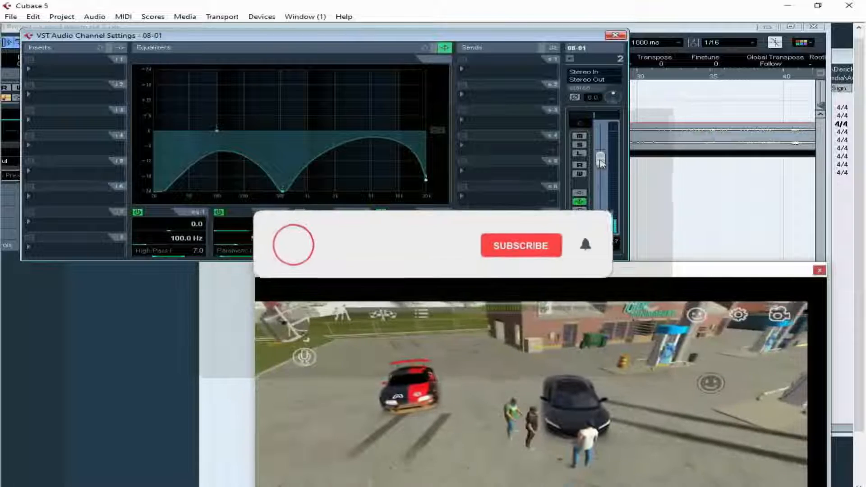
# Add a -16.6 dB cut at 4008 Hz with EQ band 3 on 08-01 and set the channel volume to -1.14.
pyautogui.click(357, 171)
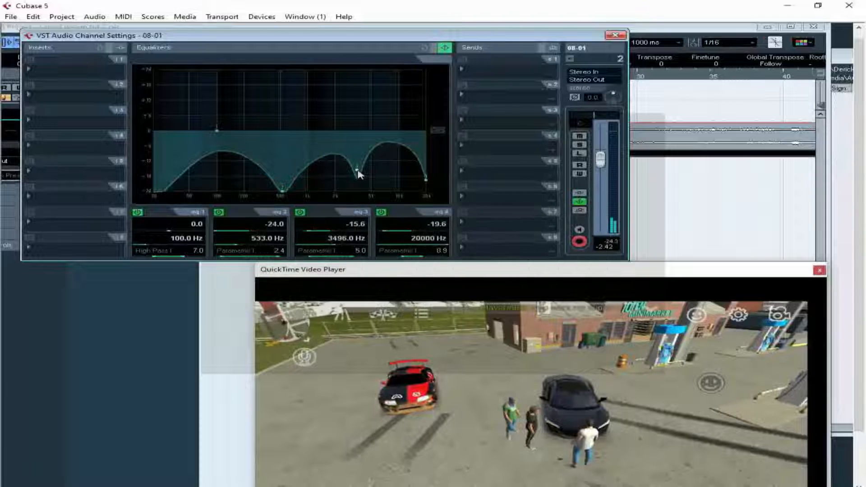
pyautogui.moveTo(358, 171); pyautogui.dragTo(364, 173)
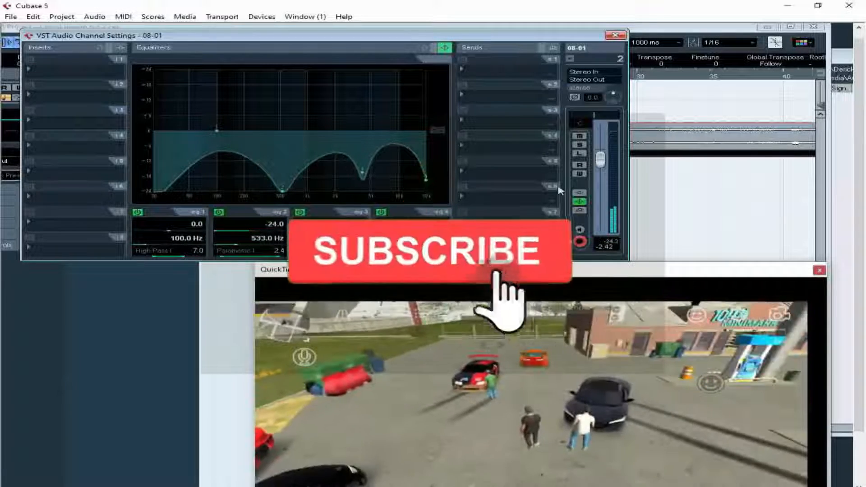
pyautogui.moveTo(598, 160); pyautogui.dragTo(599, 155)
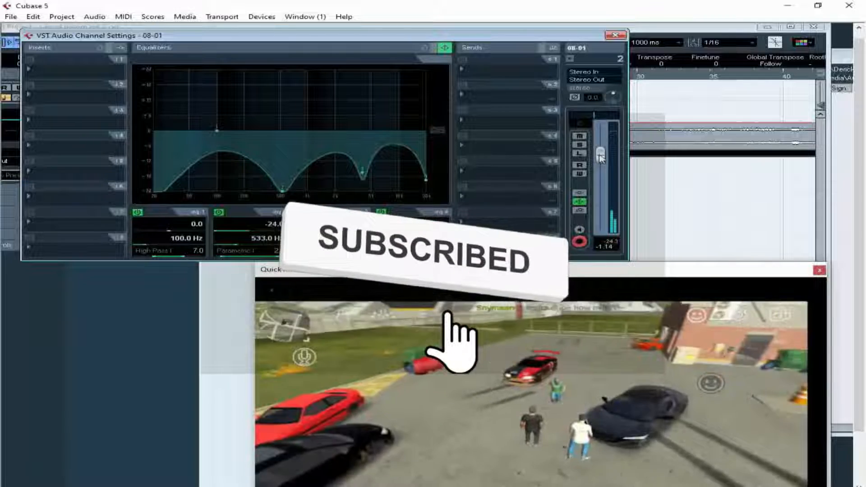
pyautogui.click(615, 35)
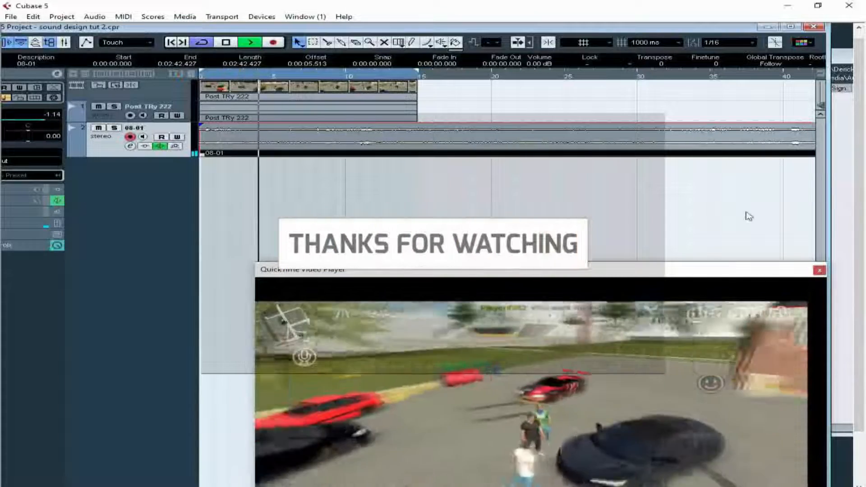
# Audition the traf clip in the Pool, place it on a new track at the project start, and mute the 08-01 track.
pyautogui.click(843, 57)
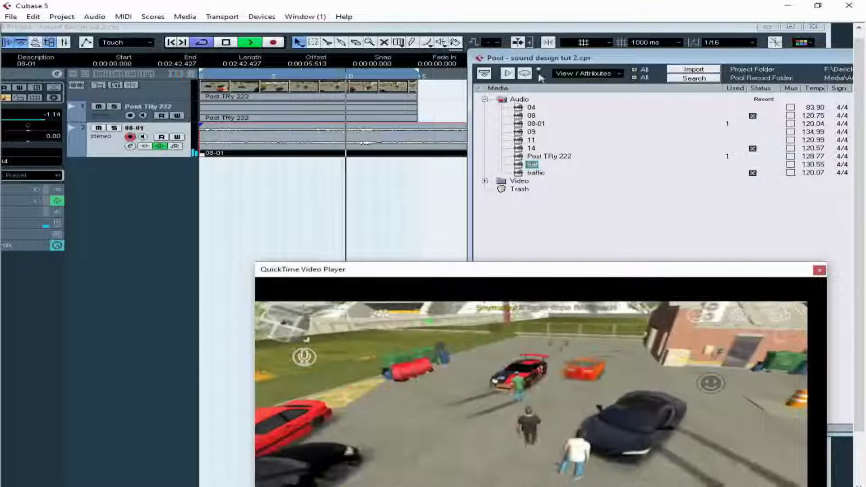
pyautogui.click(507, 73)
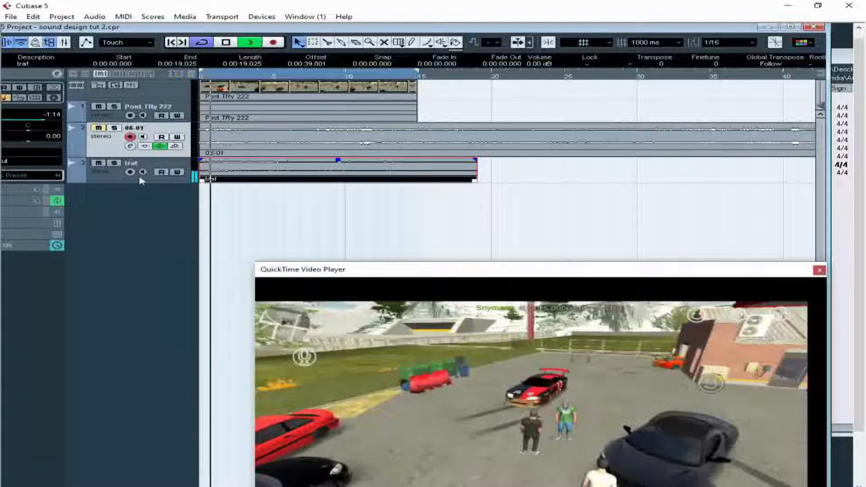
# Open the traf track's channel settings and enable EQ band 2 as Parametric I.
pyautogui.click(57, 74)
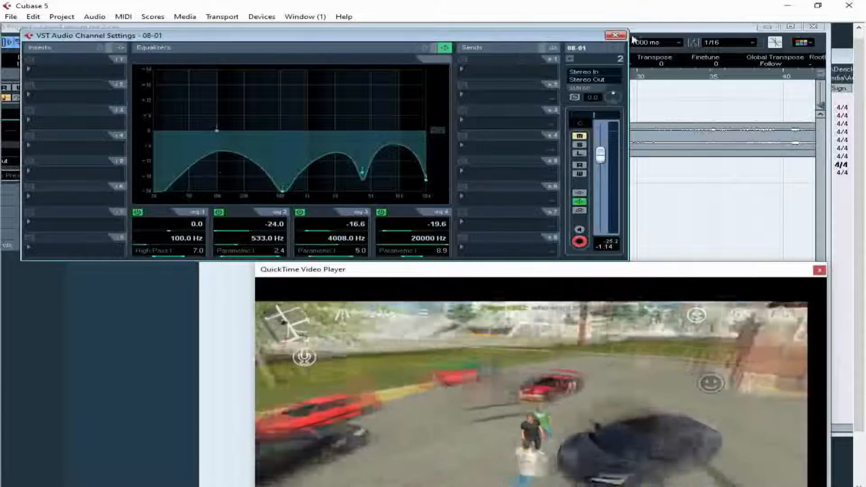
pyautogui.click(615, 36)
pyautogui.click(112, 188)
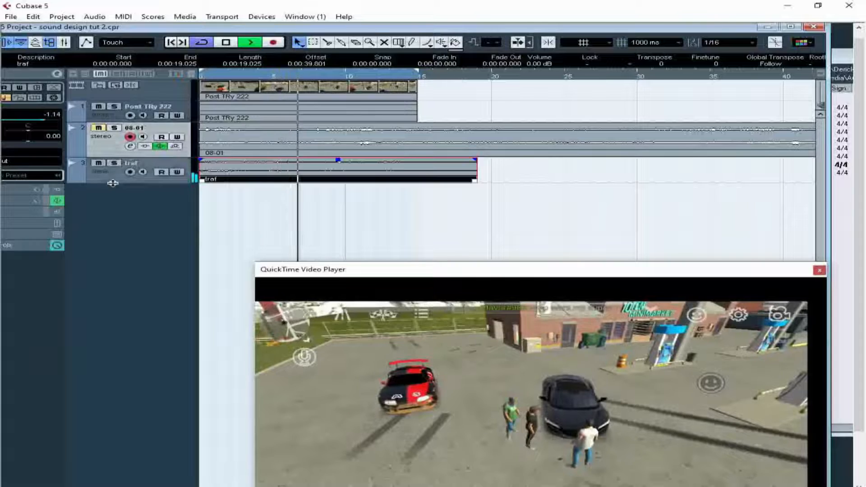
pyautogui.click(130, 182)
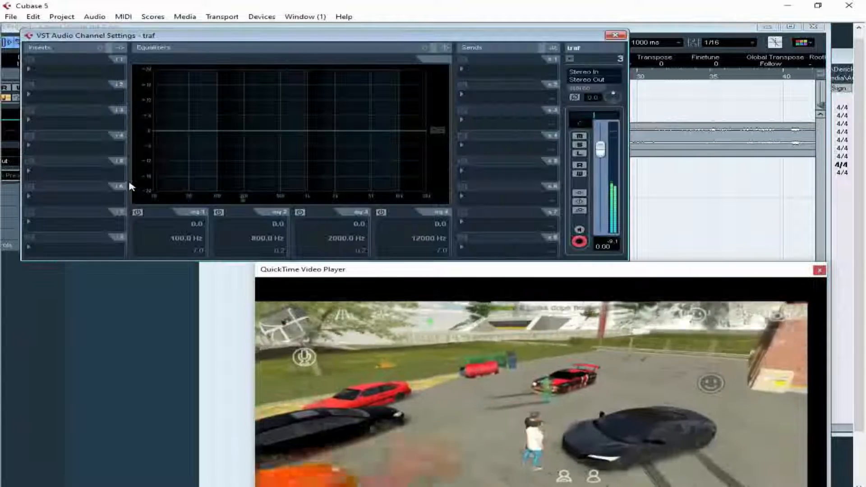
pyautogui.click(220, 213)
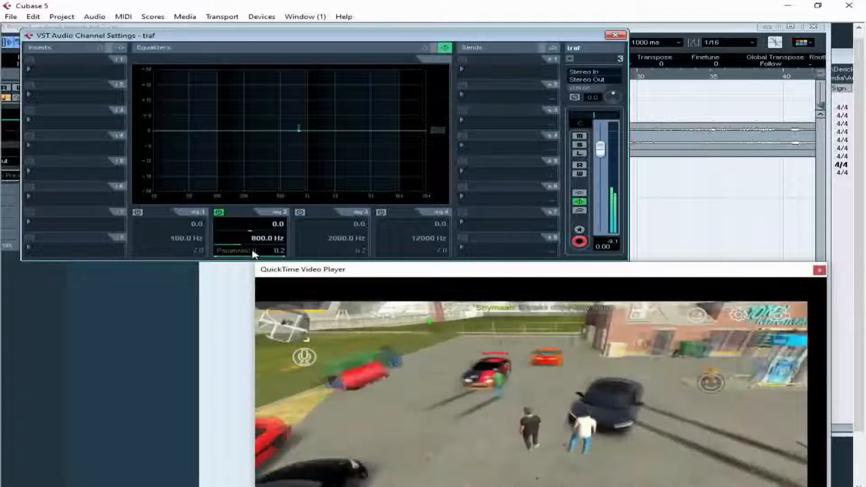
pyautogui.click(254, 253)
pyautogui.click(255, 258)
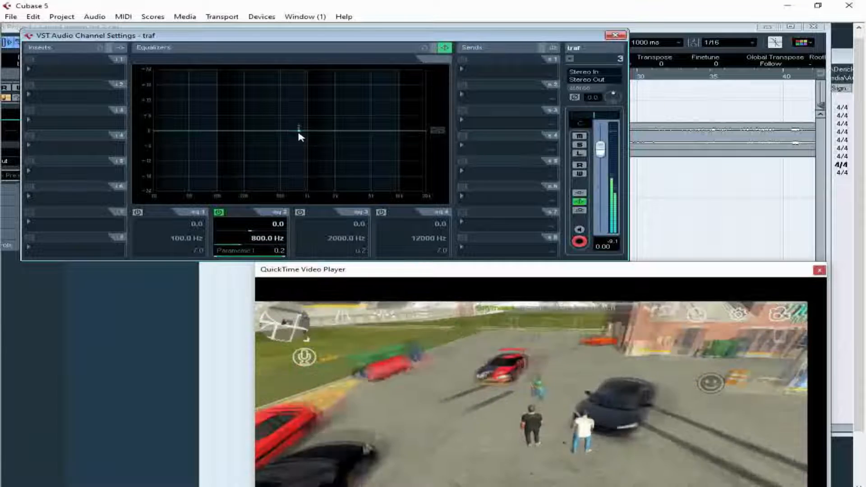
# Shape EQ band 2 on traf into a -18.6 dB cut at 391 Hz with a Q of 1.2.
pyautogui.moveTo(300, 134); pyautogui.dragTo(305, 142)
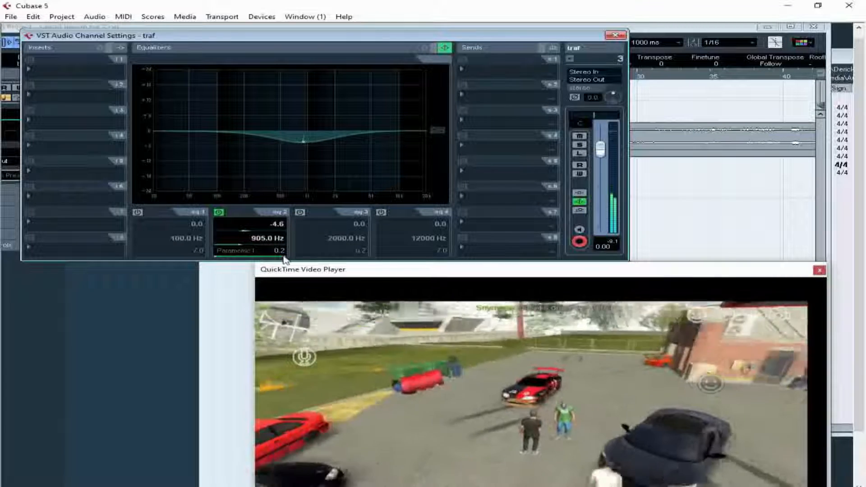
pyautogui.moveTo(284, 261); pyautogui.dragTo(281, 257)
pyautogui.moveTo(308, 144); pyautogui.dragTo(276, 168)
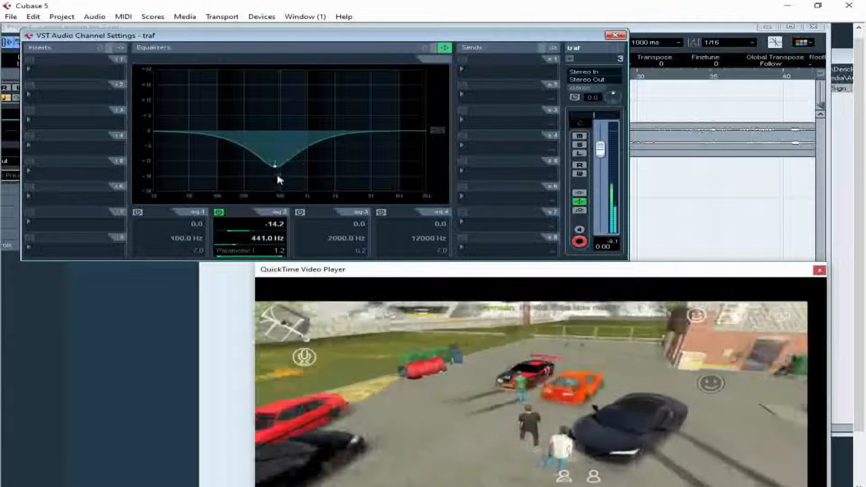
pyautogui.moveTo(275, 166); pyautogui.dragTo(276, 172)
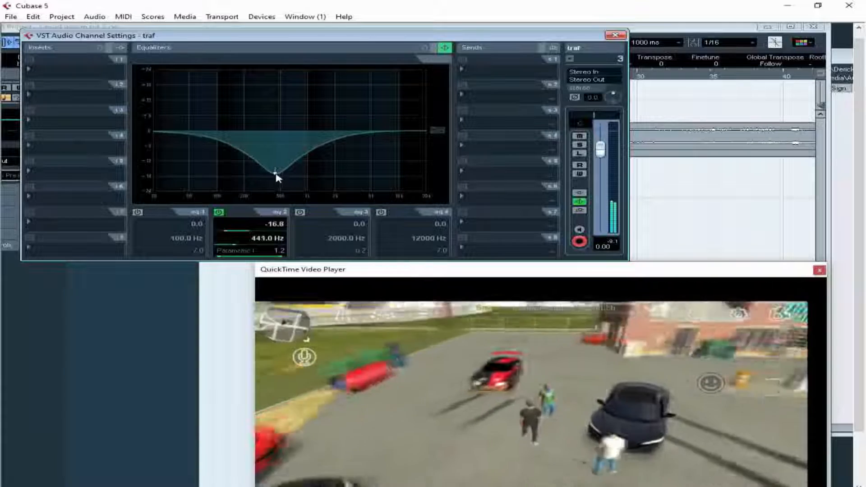
pyautogui.moveTo(272, 180); pyautogui.dragTo(271, 184)
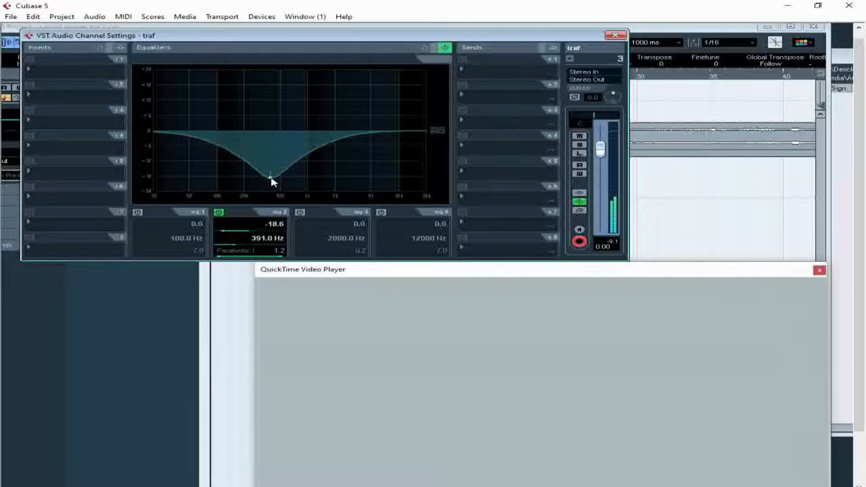
# Enable EQ band 1 on traf as a High Pass I filter at 129.8 Hz.
pyautogui.click(138, 211)
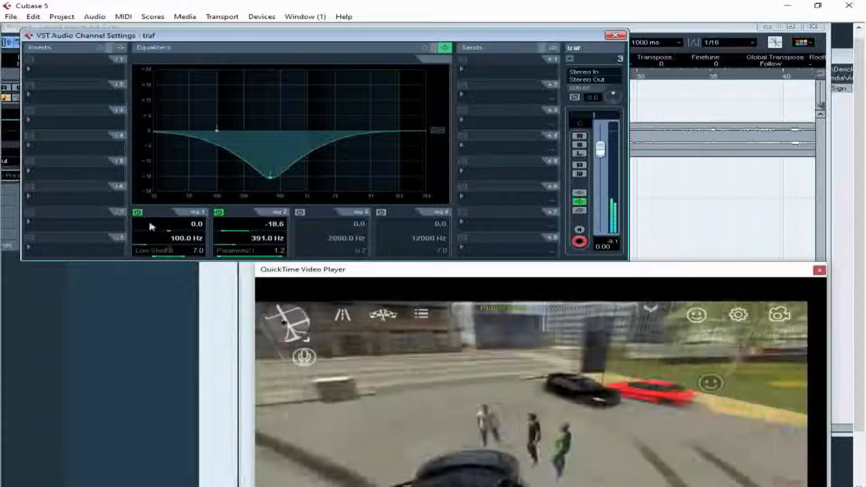
pyautogui.click(170, 252)
pyautogui.click(179, 284)
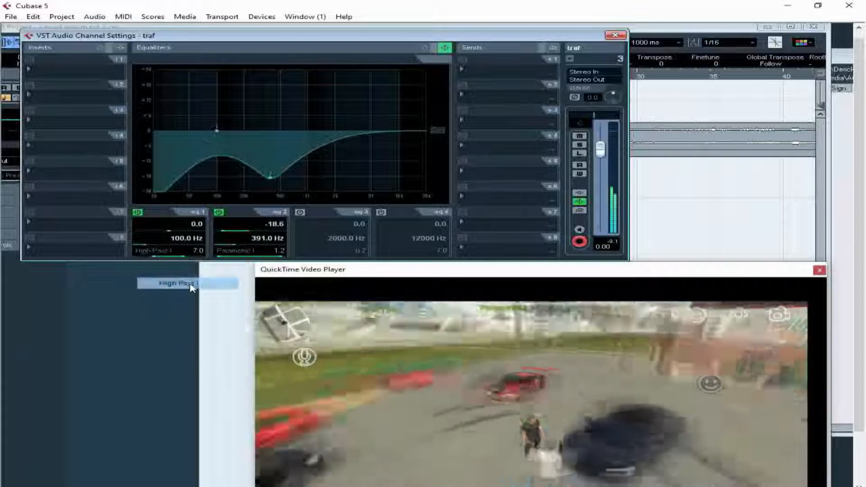
pyautogui.moveTo(146, 249); pyautogui.dragTo(149, 249)
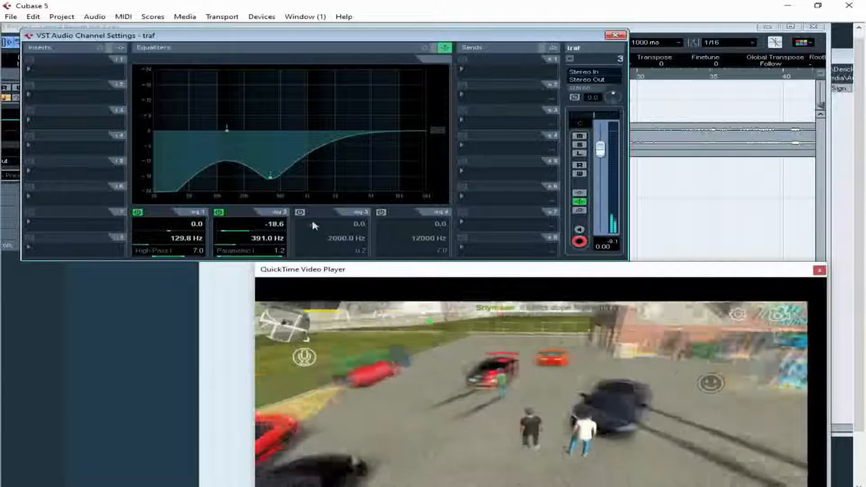
# Enable EQ band 3 on traf as Parametric I and shape it into a -15.4 dB cut at 6042 Hz.
pyautogui.click(300, 212)
pyautogui.click(325, 251)
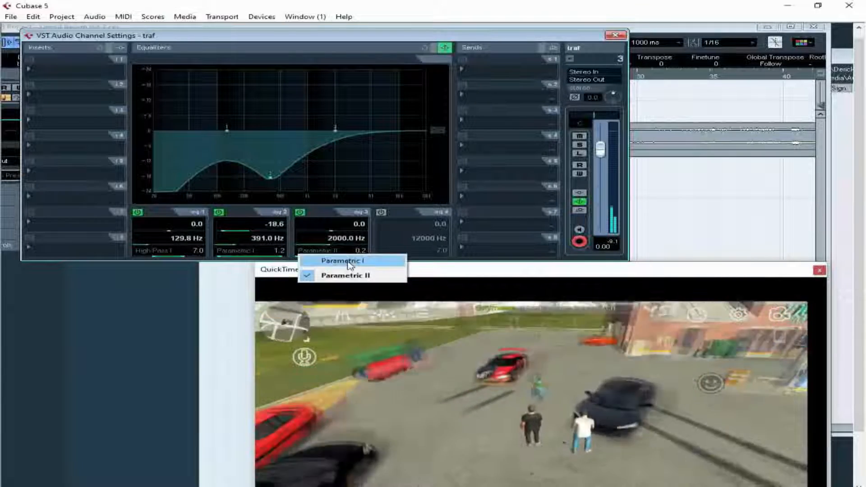
pyautogui.click(348, 262)
pyautogui.moveTo(338, 134); pyautogui.dragTo(357, 136)
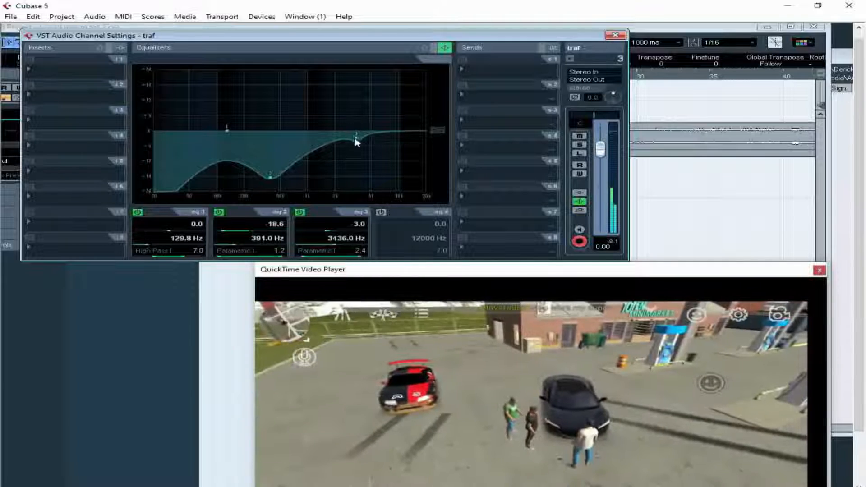
pyautogui.moveTo(358, 149); pyautogui.dragTo(373, 172)
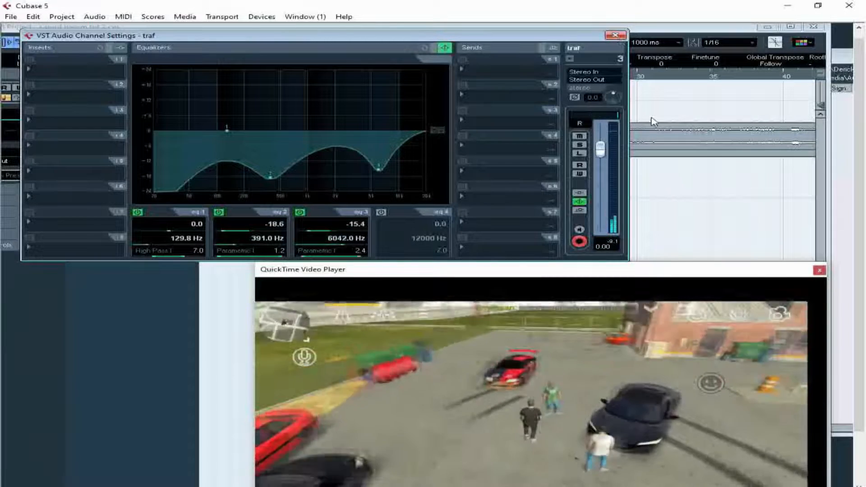
pyautogui.click(615, 34)
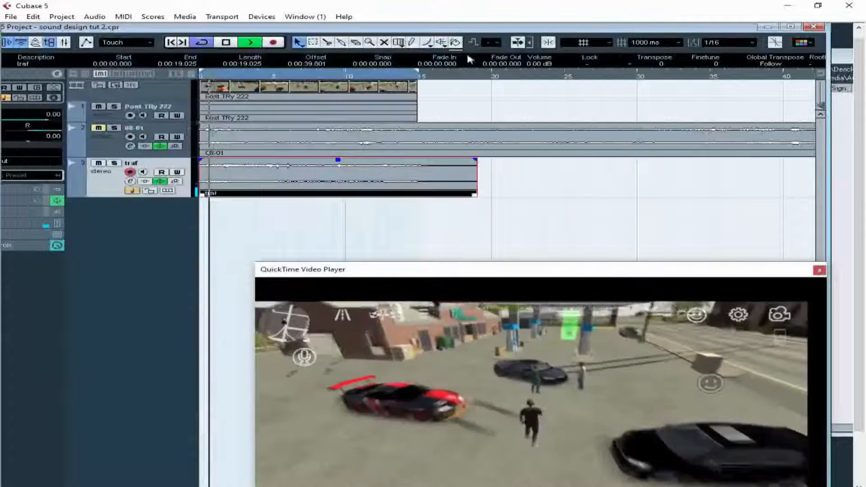
# Unmute the 08-01 track and pan it to L62, and pan the traf channel to R51.
pyautogui.click(102, 135)
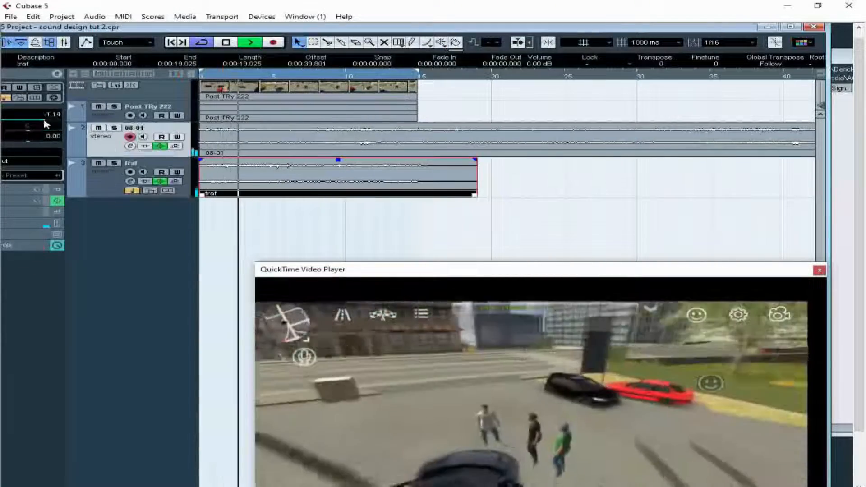
pyautogui.click(130, 147)
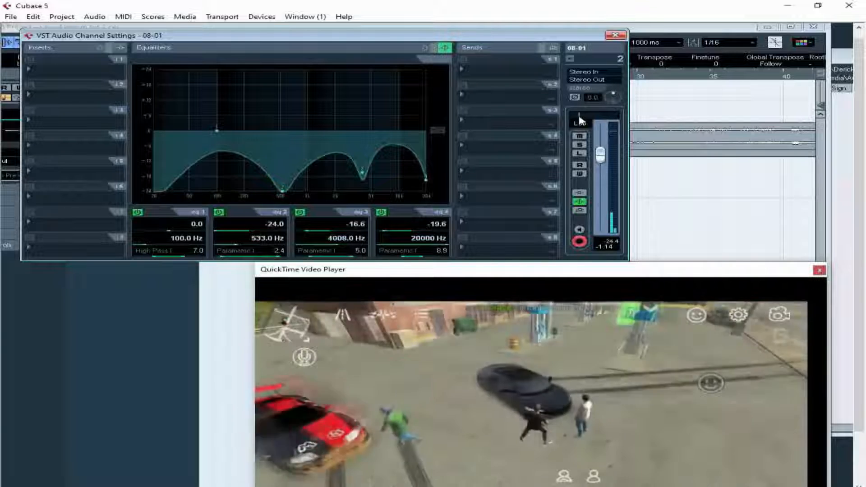
pyautogui.click(158, 287)
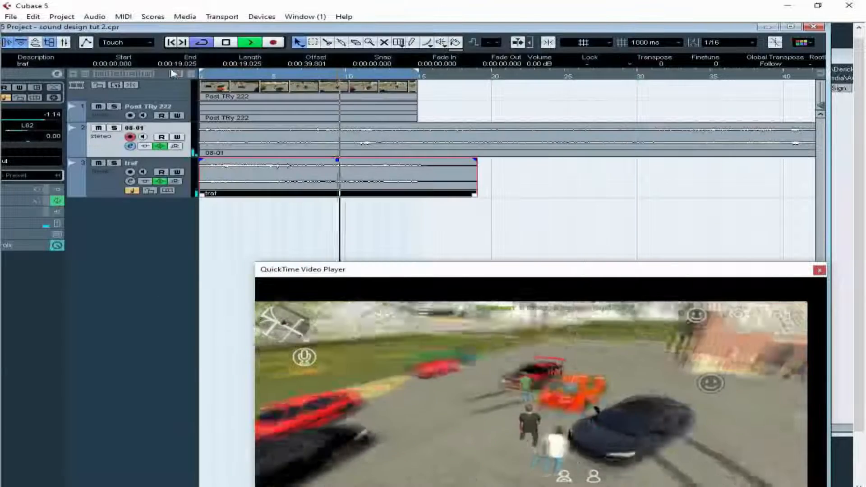
pyautogui.click(131, 182)
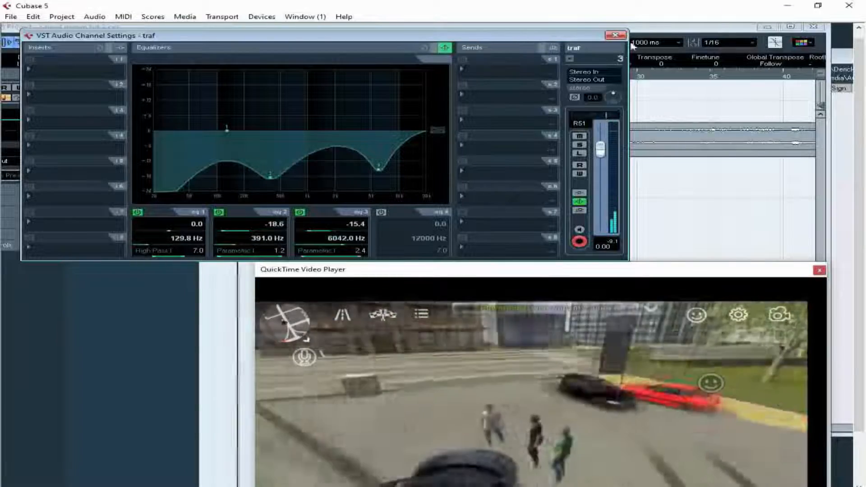
pyautogui.click(615, 35)
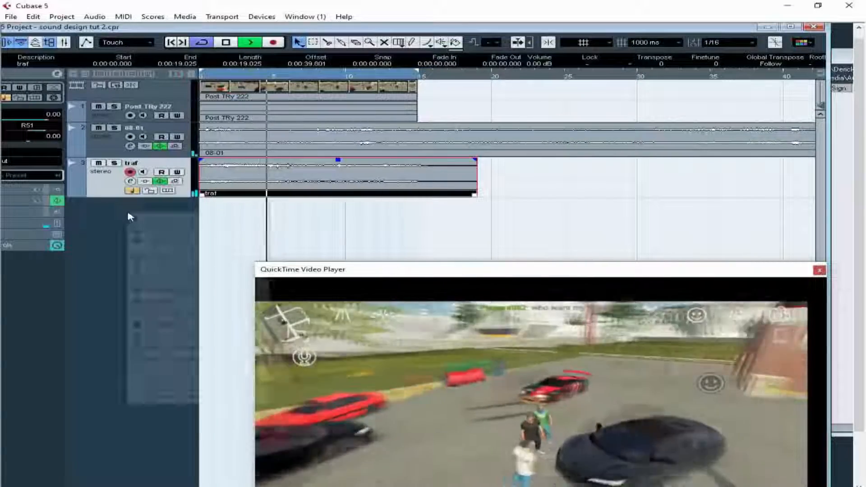
# Add a group channel track and name it General ambiance.
pyautogui.rightClick(130, 212)
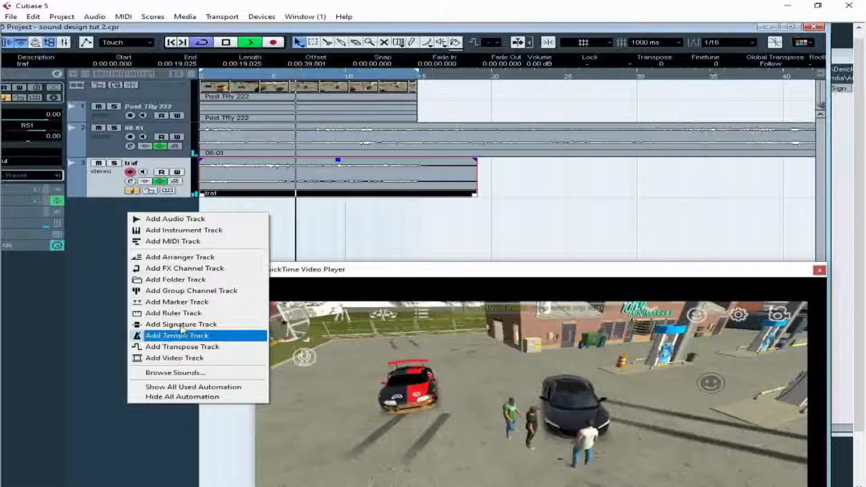
pyautogui.click(191, 290)
pyautogui.write('General')
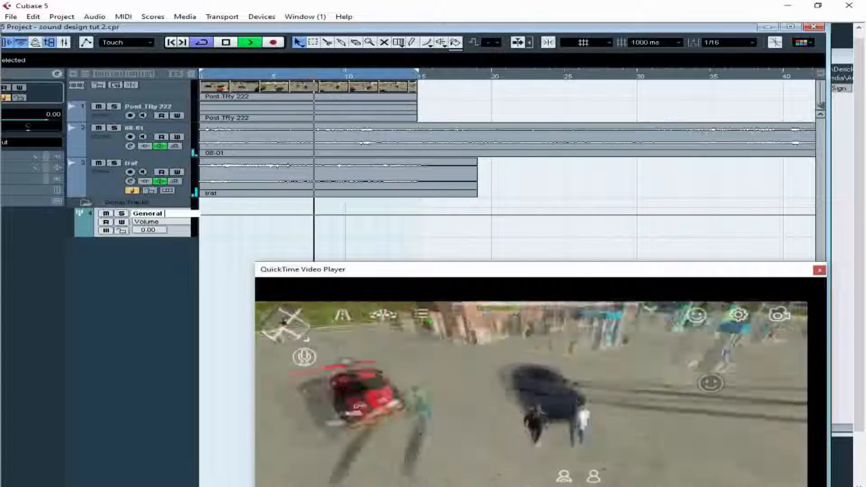
pyautogui.write(' ambian')
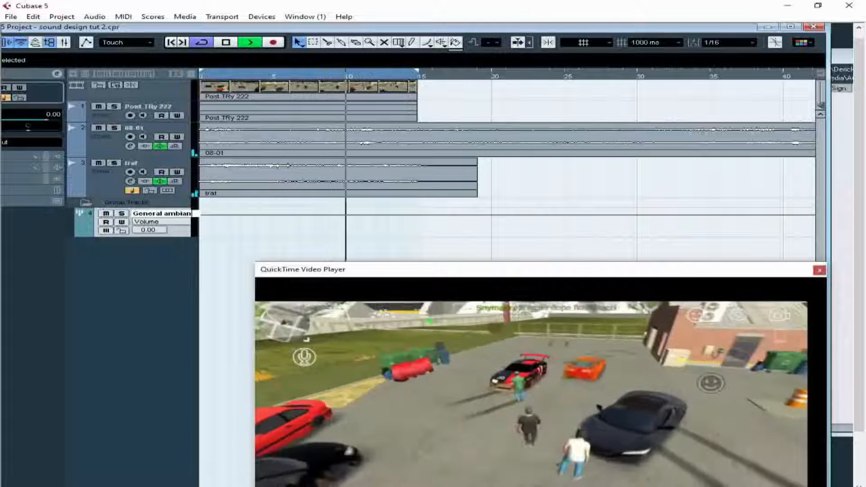
pyautogui.write('ce')
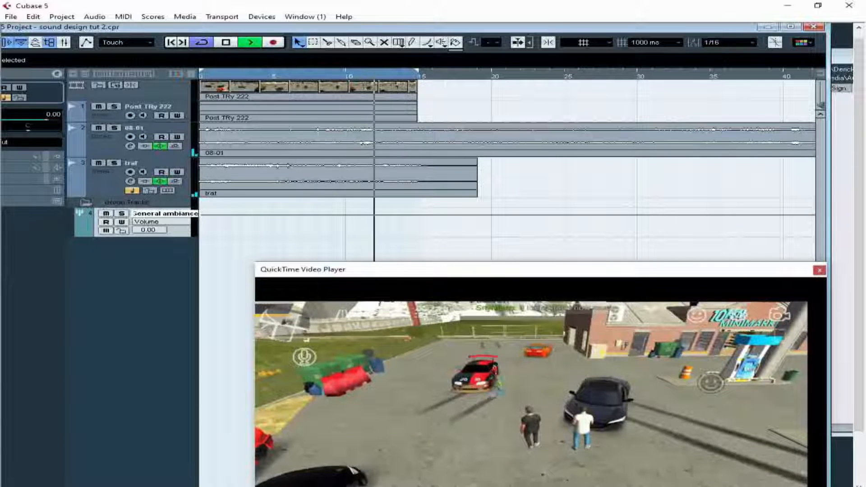
pyautogui.press('Return')
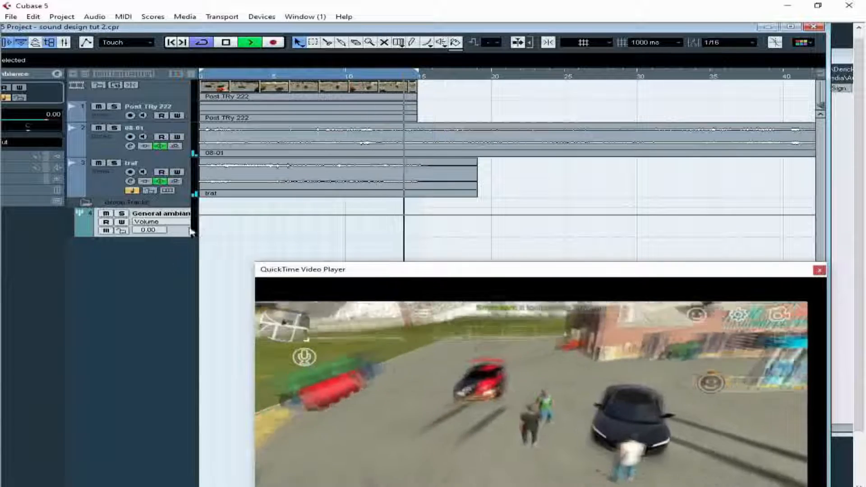
# Route the output of the 08-01 channel to the General ambiance group.
pyautogui.click(130, 146)
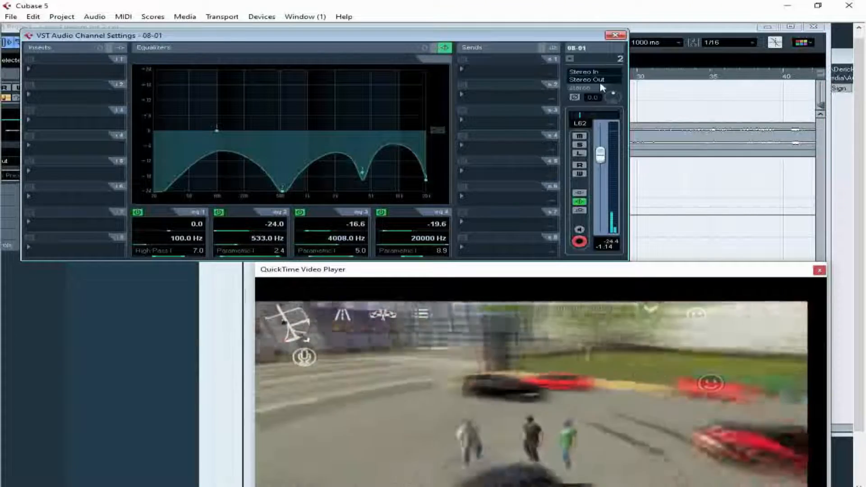
pyautogui.click(600, 81)
pyautogui.click(625, 144)
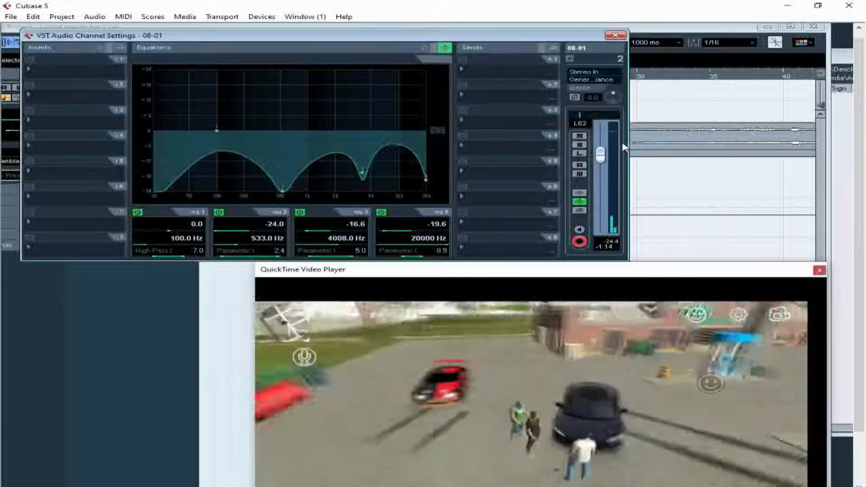
pyautogui.click(616, 36)
# Route the output of the traf channel to the General ambiance group.
pyautogui.click(131, 181)
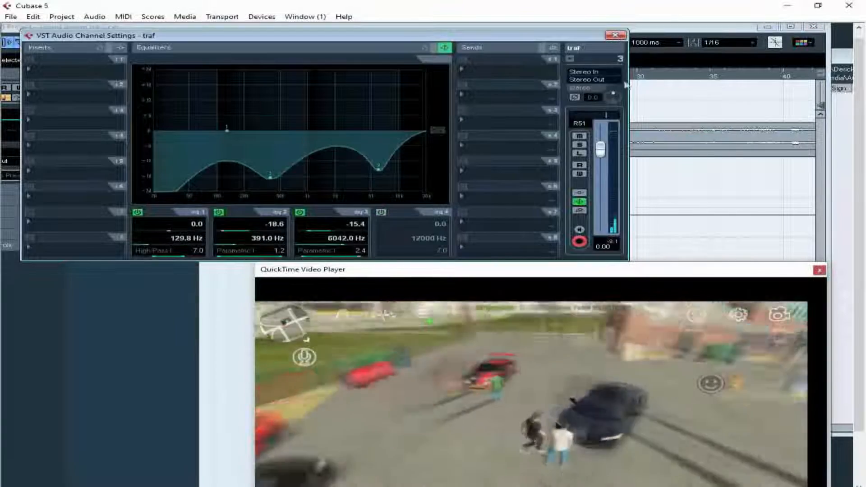
pyautogui.click(593, 82)
pyautogui.click(632, 142)
pyautogui.click(615, 36)
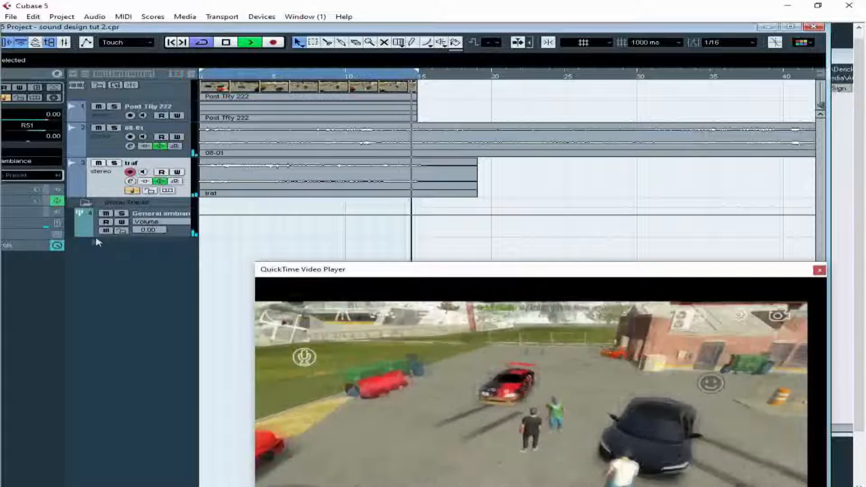
# Move the 05 clip earlier on its track against the video so it starts at about 0:00:00.787.
pyautogui.moveTo(793, 255); pyautogui.dragTo(285, 255)
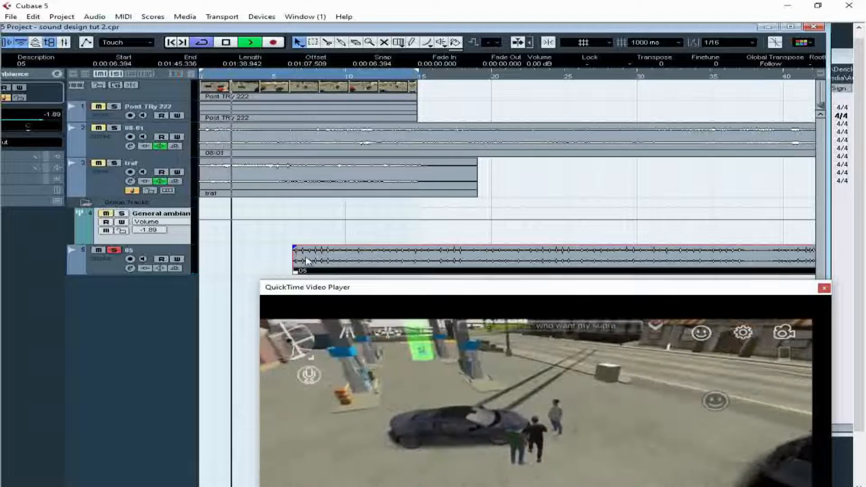
pyautogui.moveTo(306, 260); pyautogui.dragTo(229, 261)
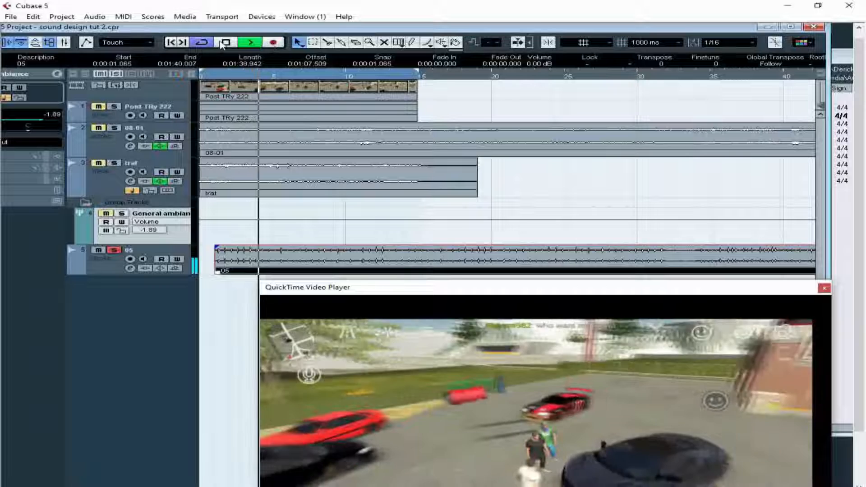
pyautogui.click(201, 77)
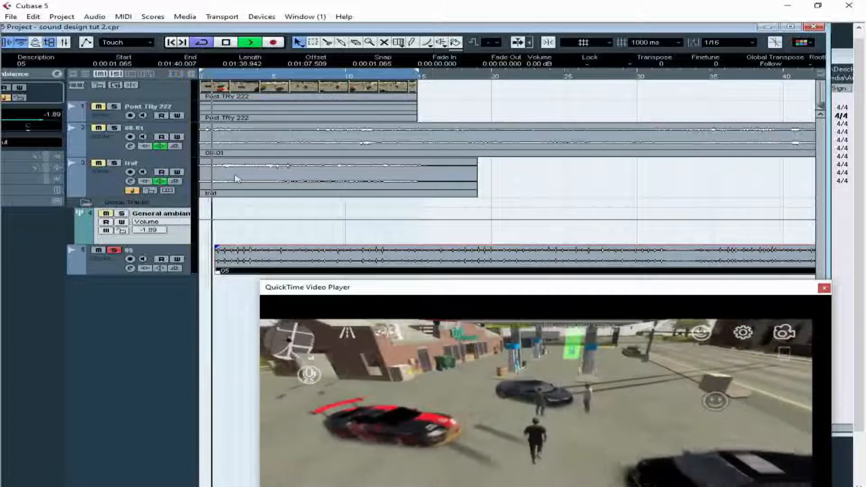
pyautogui.press('space')
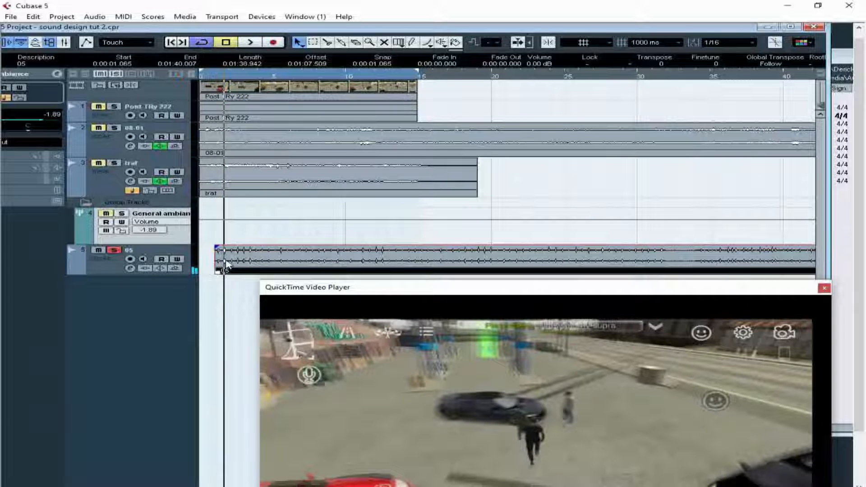
pyautogui.moveTo(224, 264)
pyautogui.mouseDown()
pyautogui.moveTo(237, 266)
pyautogui.moveTo(220, 257)
pyautogui.mouseUp()
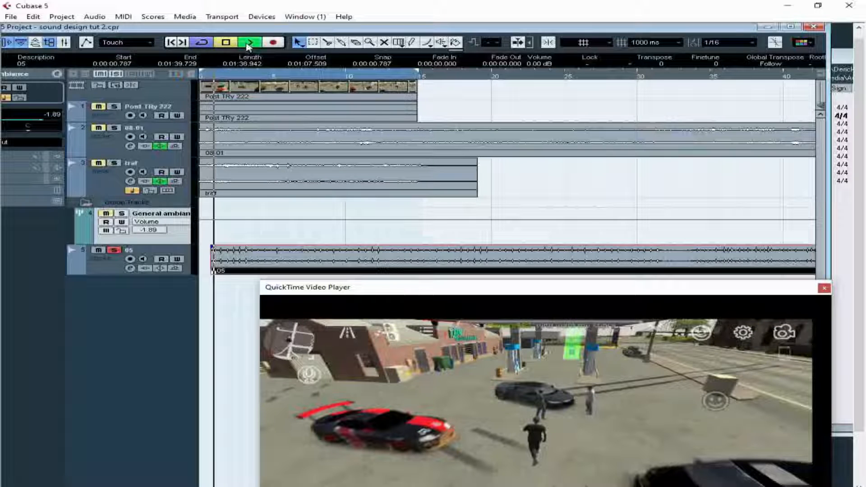
# Split the 05 clip at about 0:00:02.131 and move the remainder away to start at about 0:00:20.201.
pyautogui.press('space')
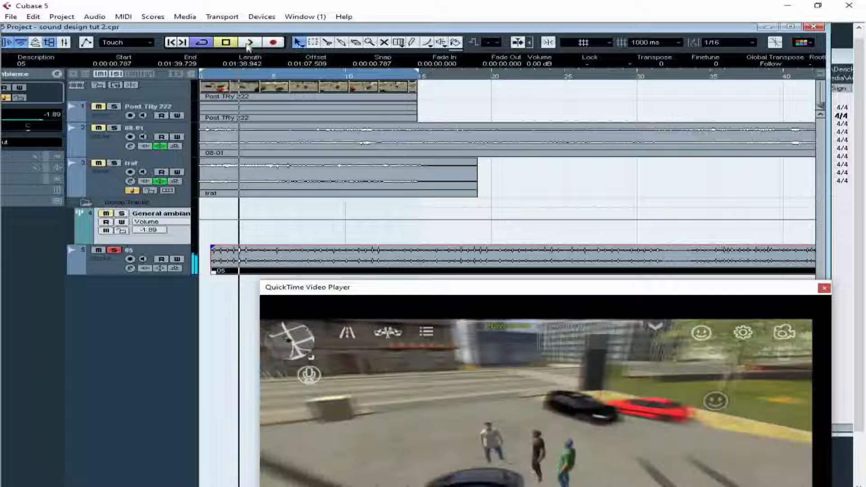
pyautogui.press('3')
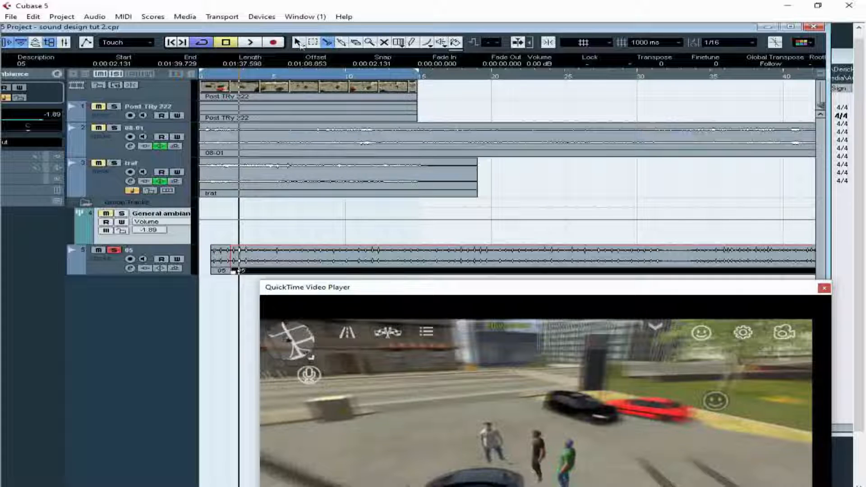
pyautogui.moveTo(252, 261); pyautogui.dragTo(484, 244)
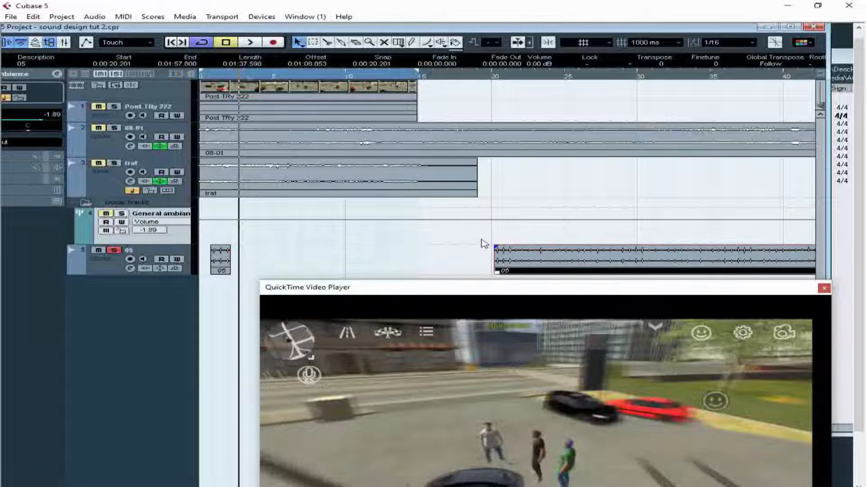
# Play from the project start and shift the short 05 clip to start at 0:00:00.095 in sync with the video.
pyautogui.click(172, 43)
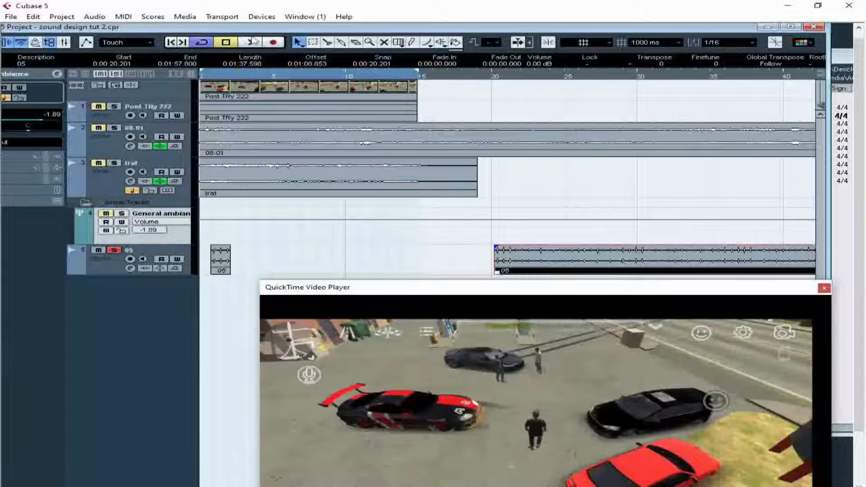
pyautogui.click(252, 42)
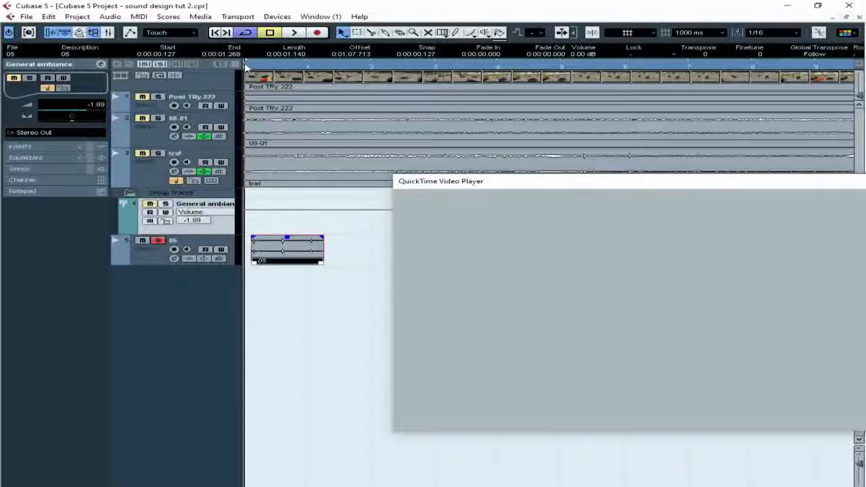
pyautogui.moveTo(246, 65); pyautogui.dragTo(249, 67)
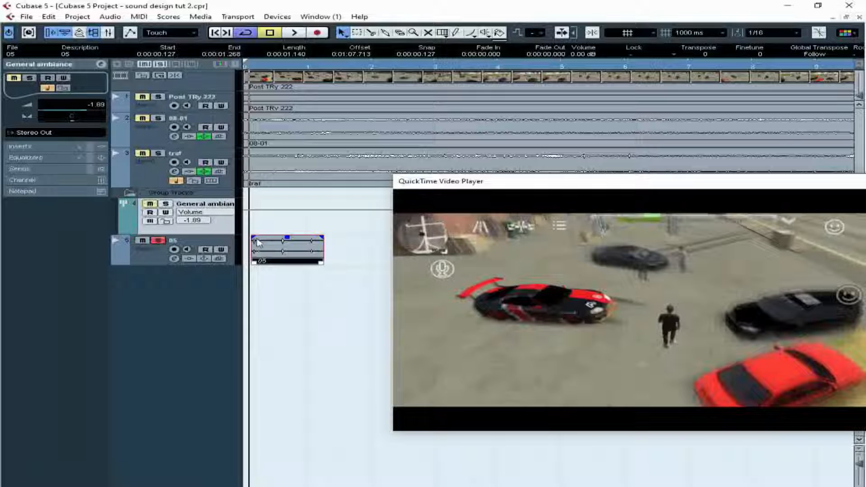
pyautogui.moveTo(256, 243); pyautogui.dragTo(254, 244)
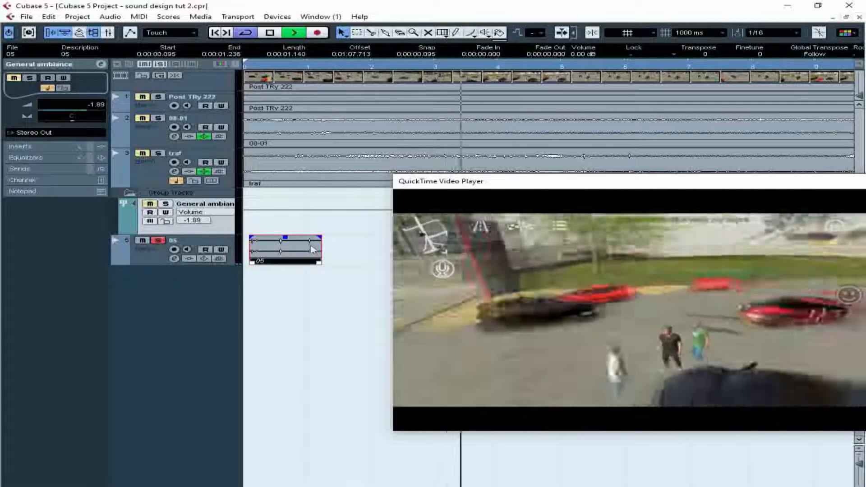
# Extend the end of the short 05 clip to 0:00:02.301 and play it from the project start.
pyautogui.press('space')
pyautogui.moveTo(323, 269); pyautogui.dragTo(393, 279)
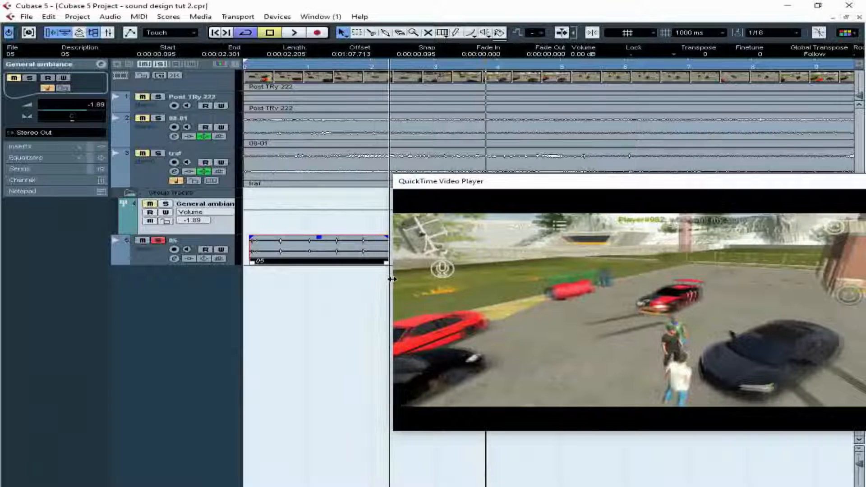
pyautogui.click(214, 33)
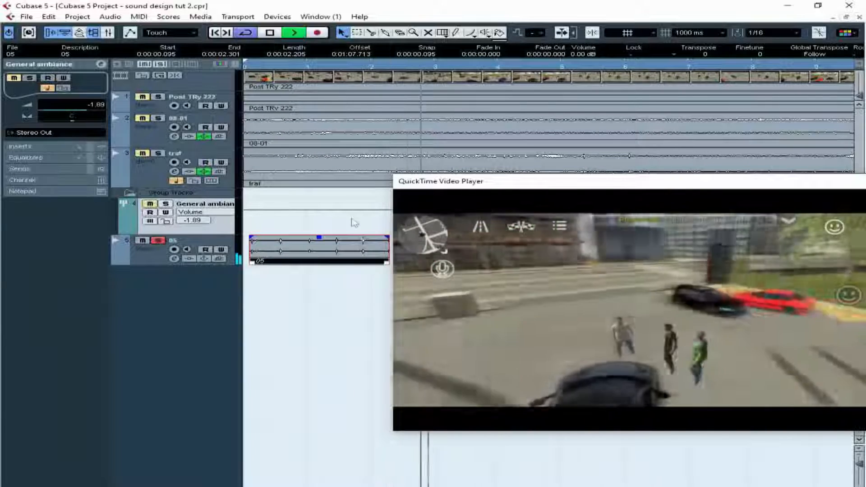
# Trim the end of the short 05 clip to 0:00:02.269 and open the 05 track's channel settings.
pyautogui.moveTo(387, 265); pyautogui.dragTo(385, 263)
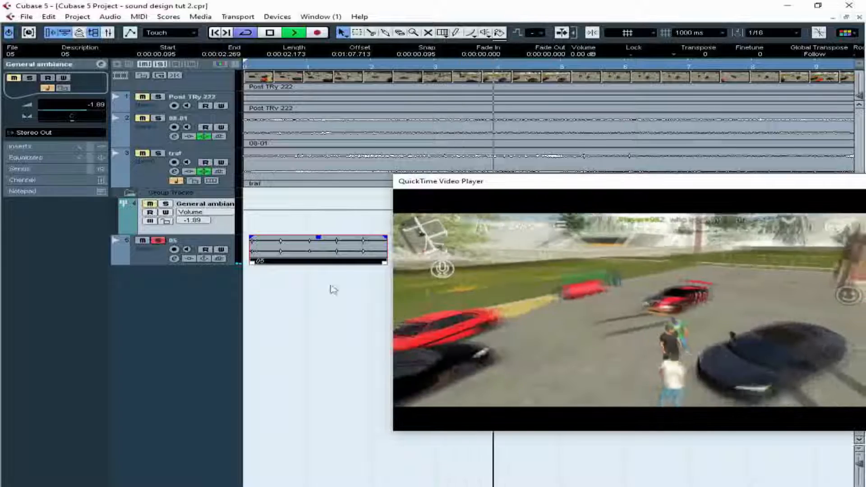
pyautogui.click(174, 263)
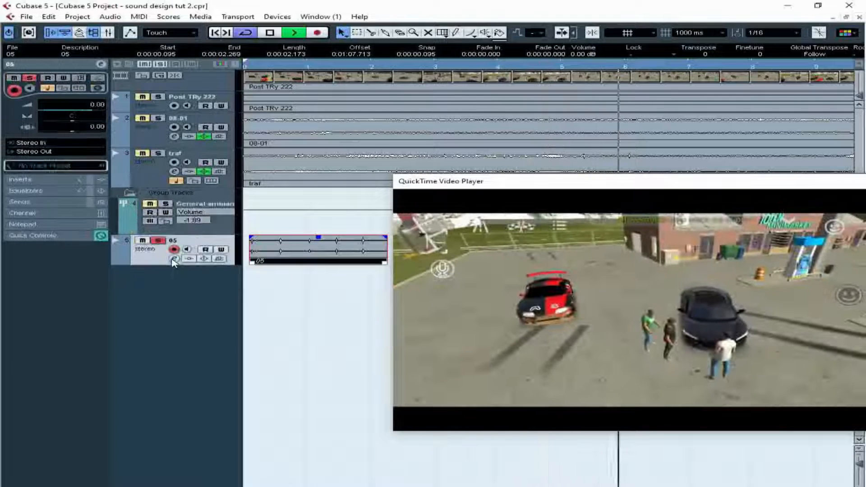
pyautogui.click(172, 261)
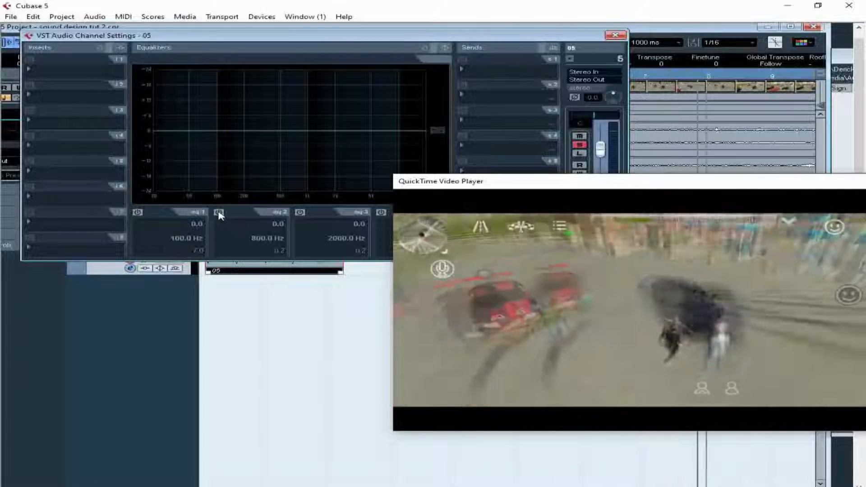
# Enable EQ bands 2 and 3 as Parametric I on the 05 channel and cut band 3 to -24 dB at about 1647 Hz.
pyautogui.click(219, 212)
pyautogui.click(255, 254)
pyautogui.click(252, 259)
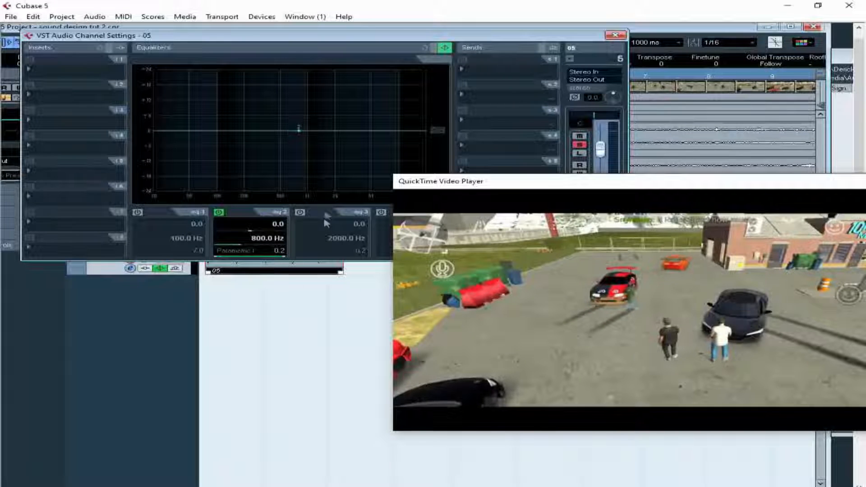
pyautogui.click(300, 212)
pyautogui.click(319, 257)
pyautogui.click(327, 259)
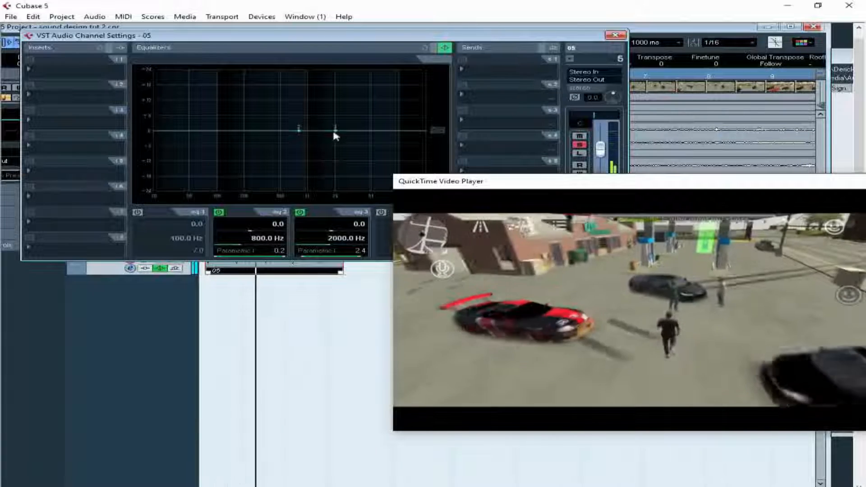
pyautogui.moveTo(335, 130); pyautogui.dragTo(328, 191)
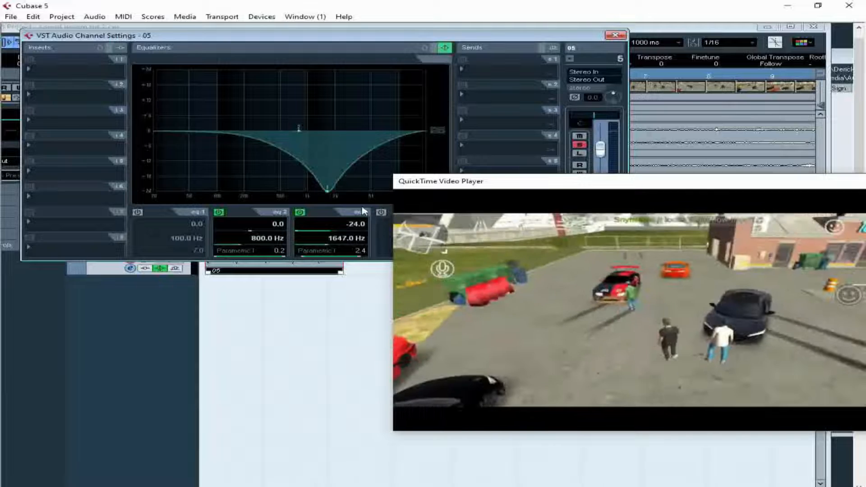
pyautogui.click(386, 252)
pyautogui.click(411, 285)
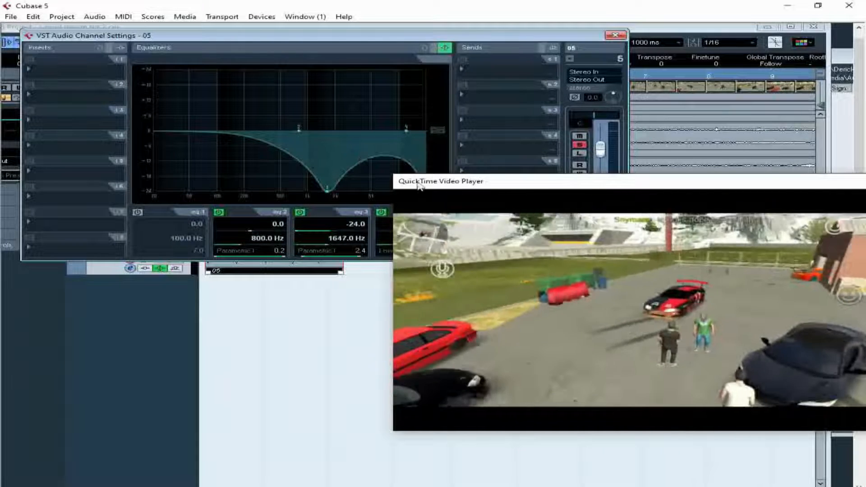
pyautogui.moveTo(418, 186); pyautogui.dragTo(508, 166)
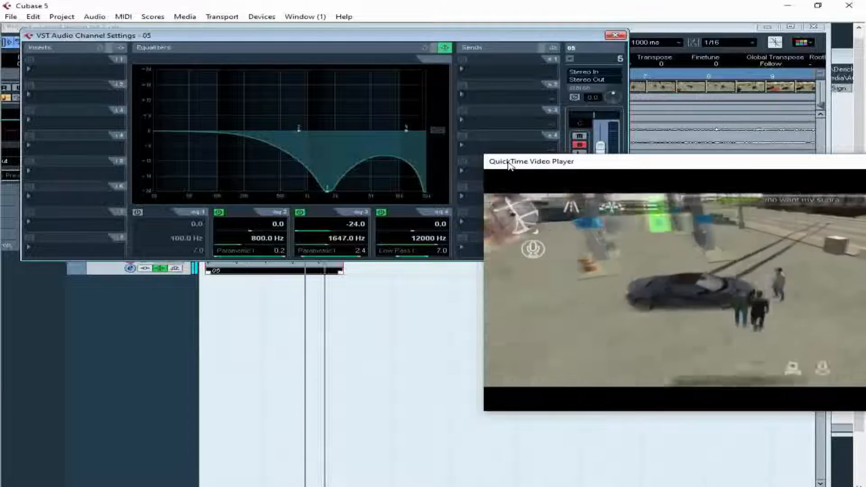
pyautogui.click(381, 212)
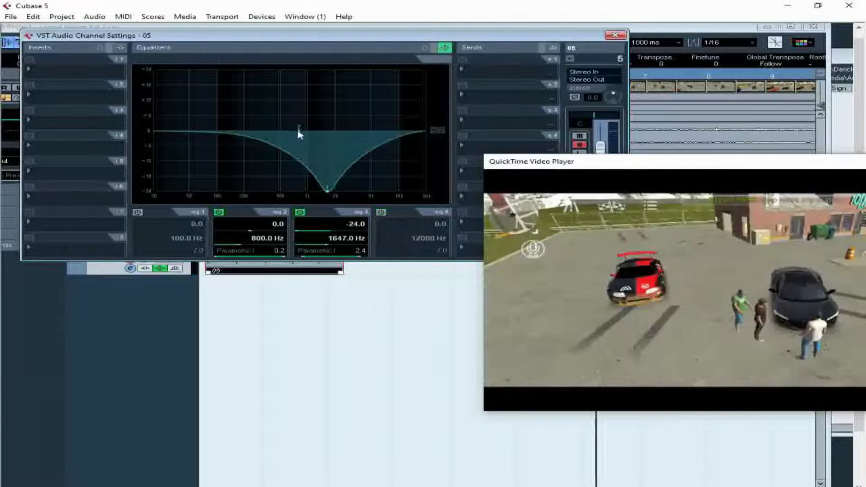
# Cut EQ band 2 of the 05 channel to -24 dB at about 533 Hz.
pyautogui.moveTo(299, 130); pyautogui.dragTo(282, 191)
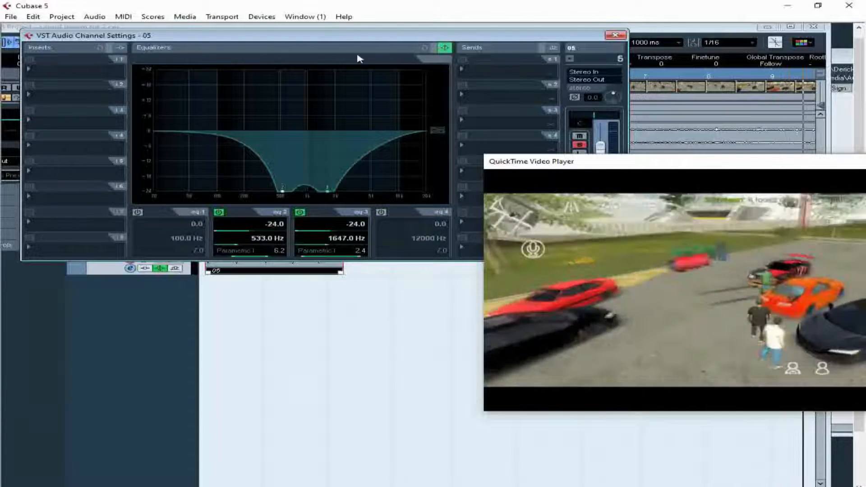
pyautogui.moveTo(334, 37); pyautogui.dragTo(338, 53)
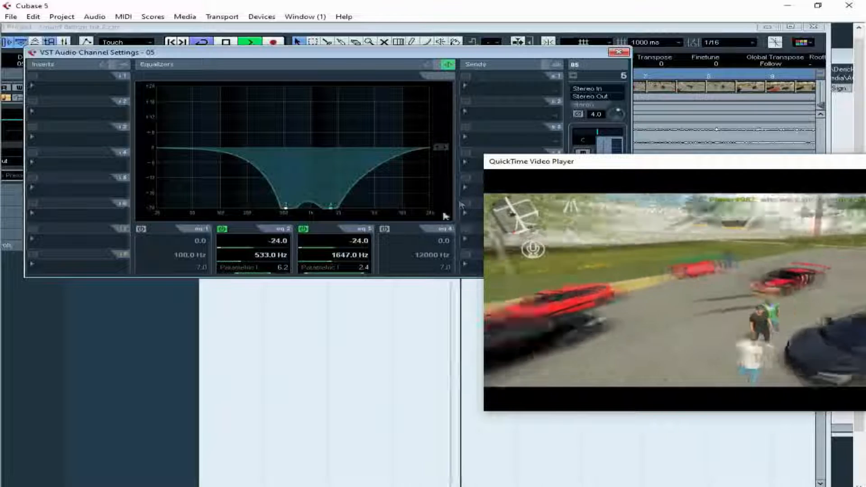
# Enable EQ band 4 as Parametric I with Q 12, cut it to -24 dB at about 12391 Hz, and return to the project window.
pyautogui.click(384, 229)
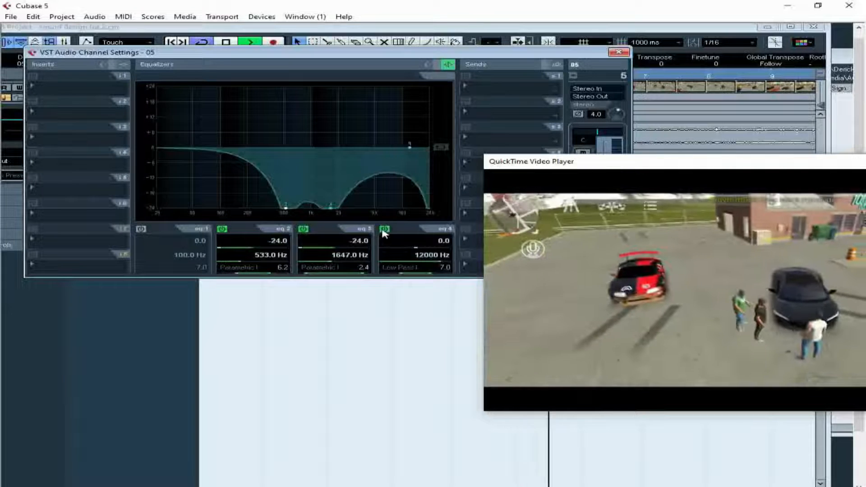
pyautogui.click(419, 266)
pyautogui.click(414, 282)
pyautogui.moveTo(410, 148); pyautogui.dragTo(441, 204)
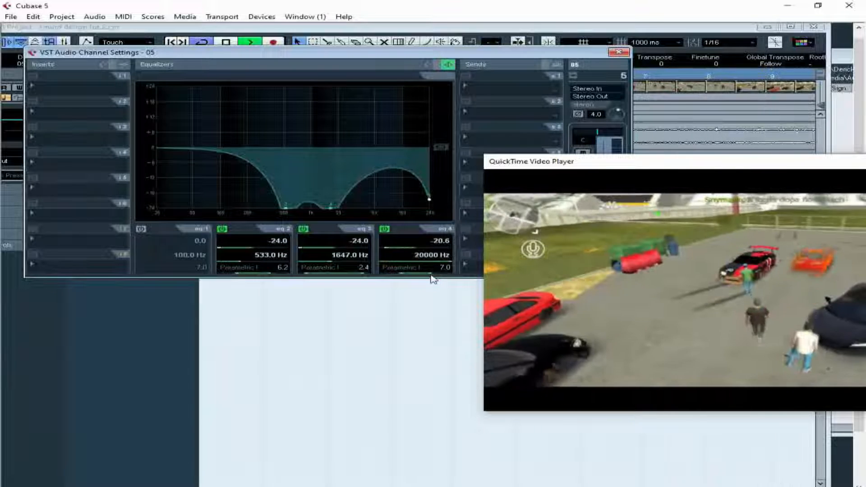
pyautogui.moveTo(430, 273); pyautogui.dragTo(406, 269)
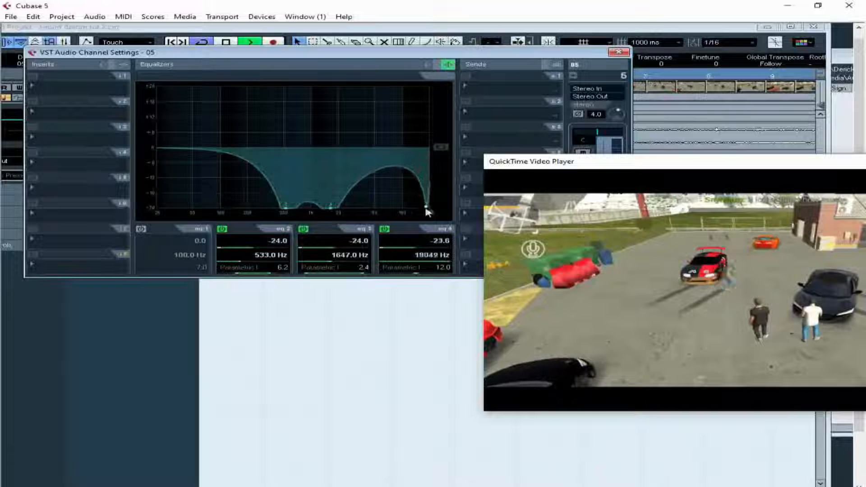
pyautogui.moveTo(426, 208); pyautogui.dragTo(410, 208)
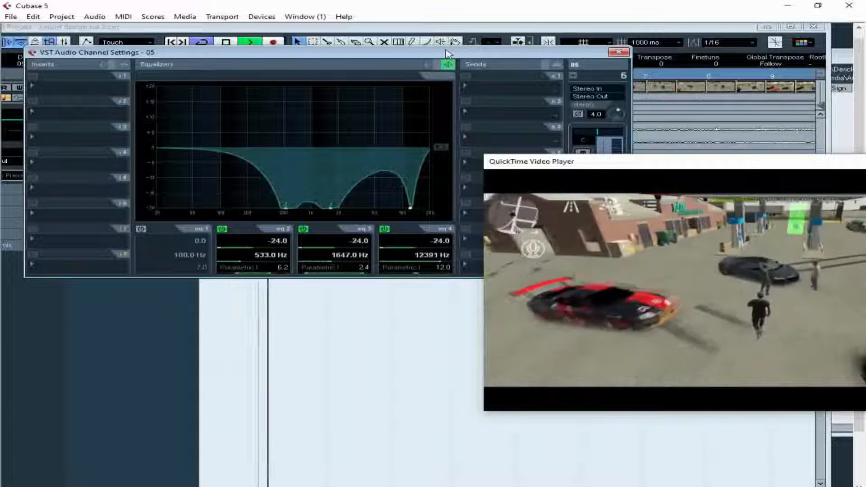
pyautogui.click(161, 322)
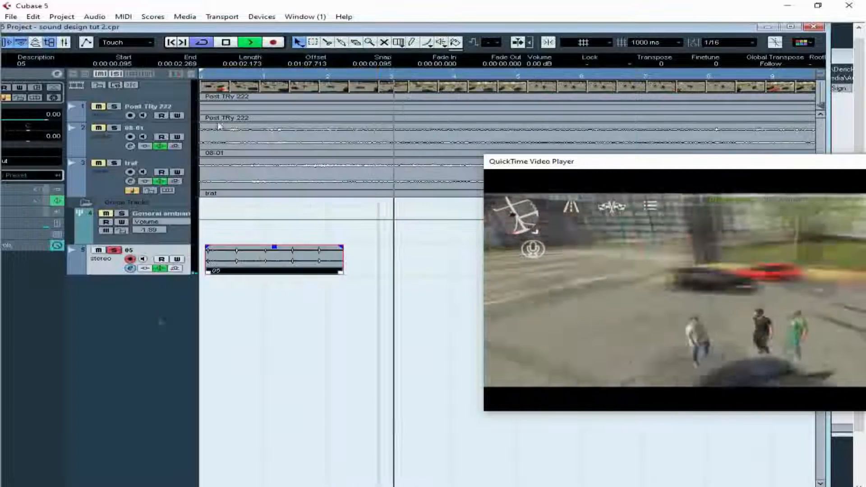
# Play from the project start to check the EQed 05 clip against the video, keeping the video window clear of the clip.
pyautogui.click(171, 43)
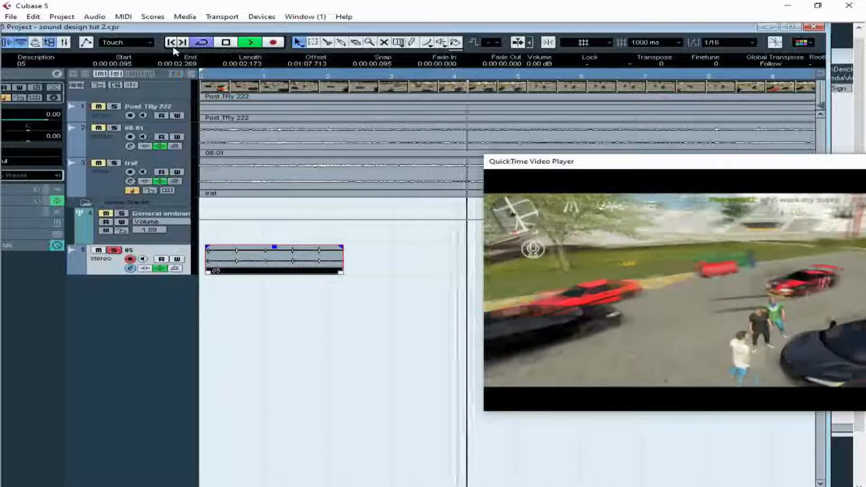
pyautogui.press('space')
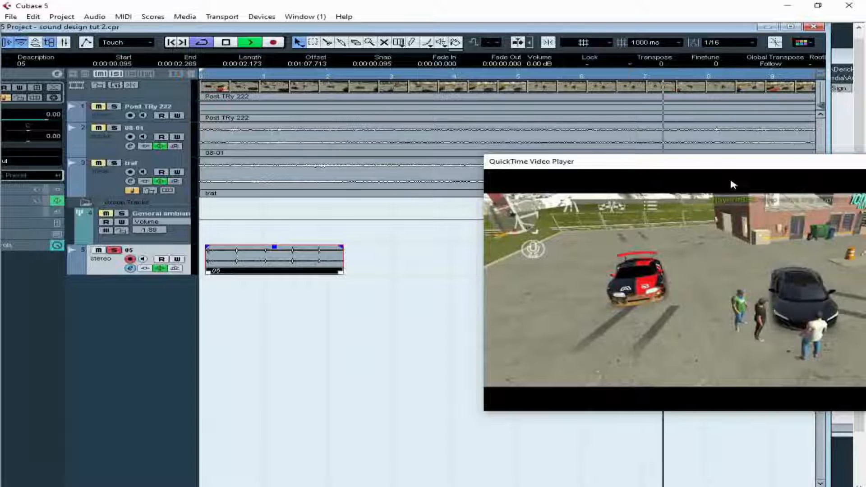
pyautogui.moveTo(704, 162); pyautogui.dragTo(595, 242)
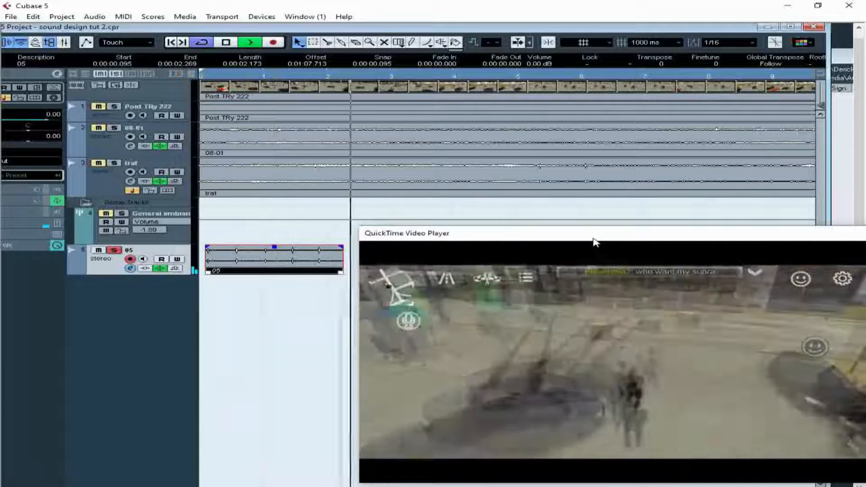
pyautogui.press('space')
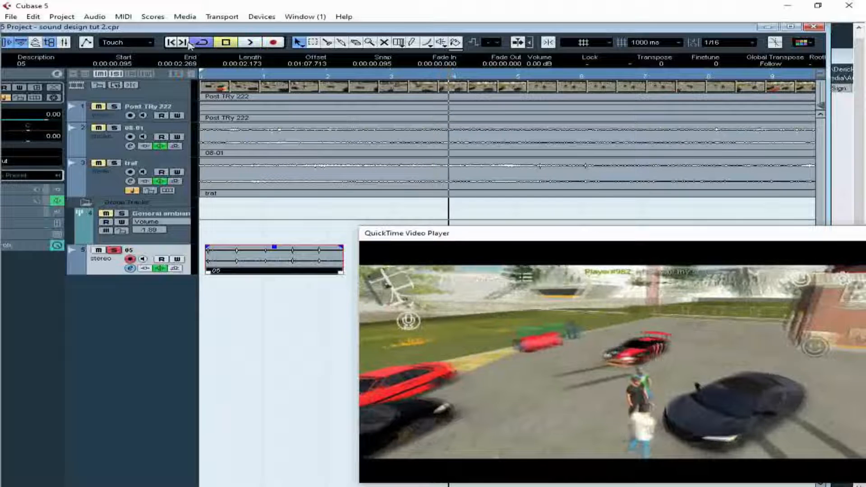
pyautogui.click(169, 43)
pyautogui.click(250, 42)
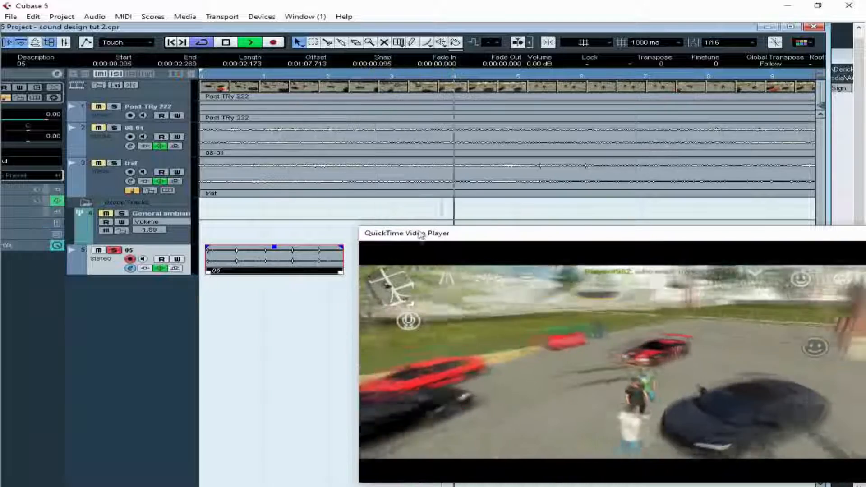
pyautogui.moveTo(437, 238); pyautogui.dragTo(259, 312)
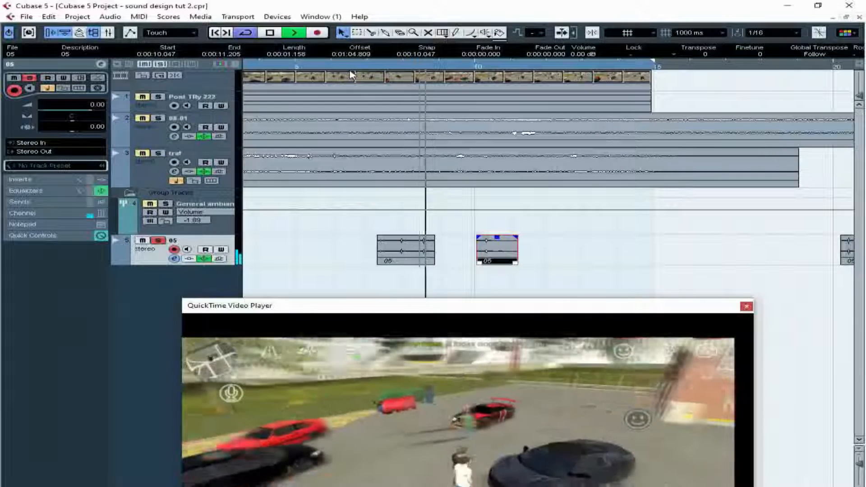
# Stop playback and adjust the 05 clip near ten seconds to run from 0:00:09.675 to 0:00:11.278.
pyautogui.press('space')
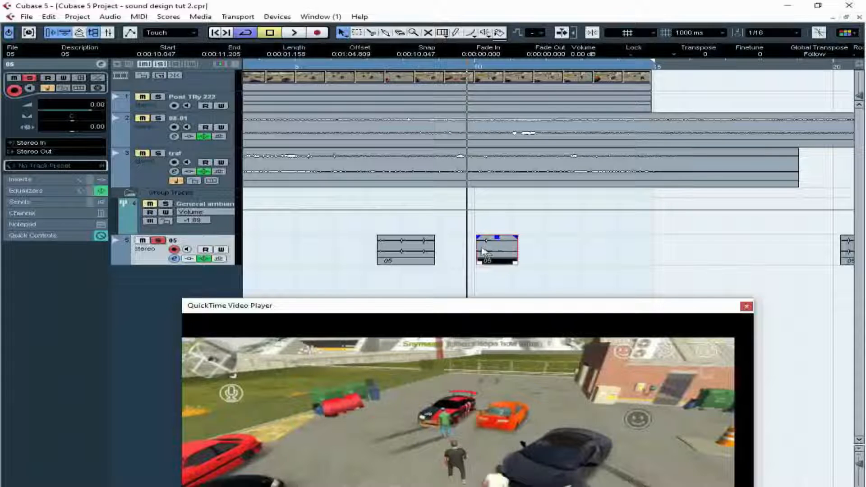
pyautogui.moveTo(483, 251); pyautogui.dragTo(464, 252)
pyautogui.moveTo(517, 264); pyautogui.dragTo(551, 274)
pyautogui.moveTo(518, 245); pyautogui.dragTo(492, 245)
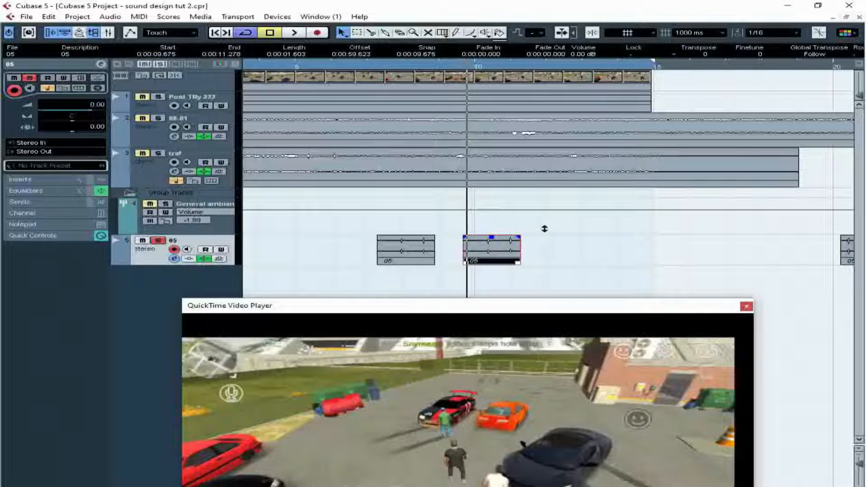
# Play from about 0:00:04 to check the placed clips and shorten the end of the 05 clip starting at 0:00:12.918.
pyautogui.click(416, 69)
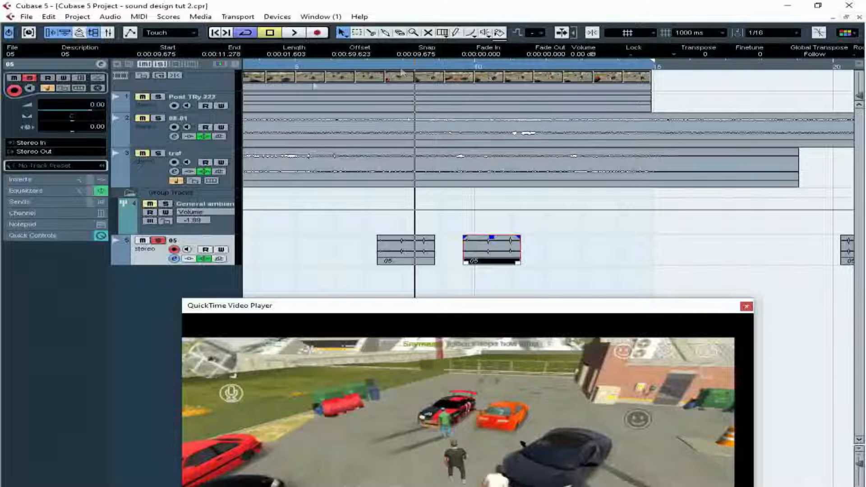
pyautogui.click(259, 67)
pyautogui.click(293, 33)
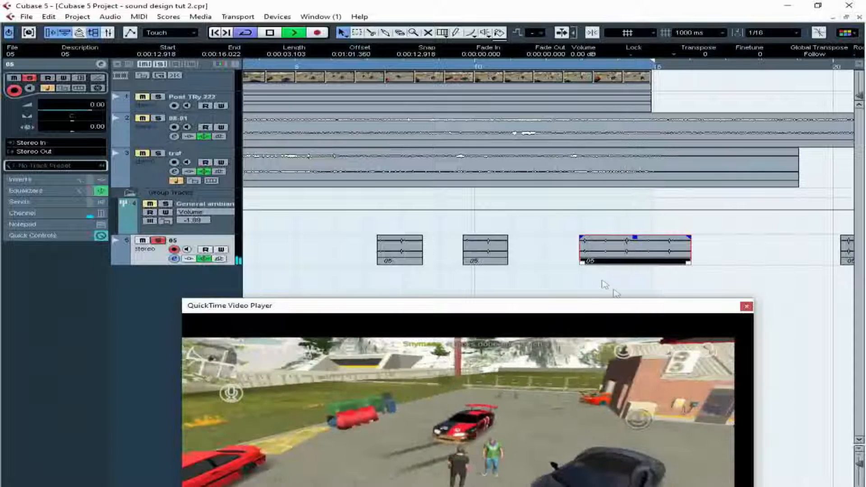
pyautogui.moveTo(683, 268); pyautogui.dragTo(624, 263)
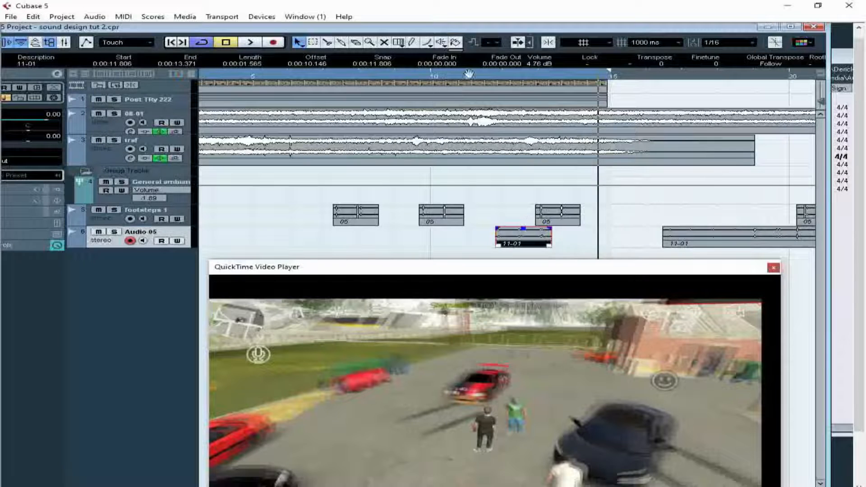
# Start playback and rename the Audio 05 track to footsteps 2.
pyautogui.press('space')
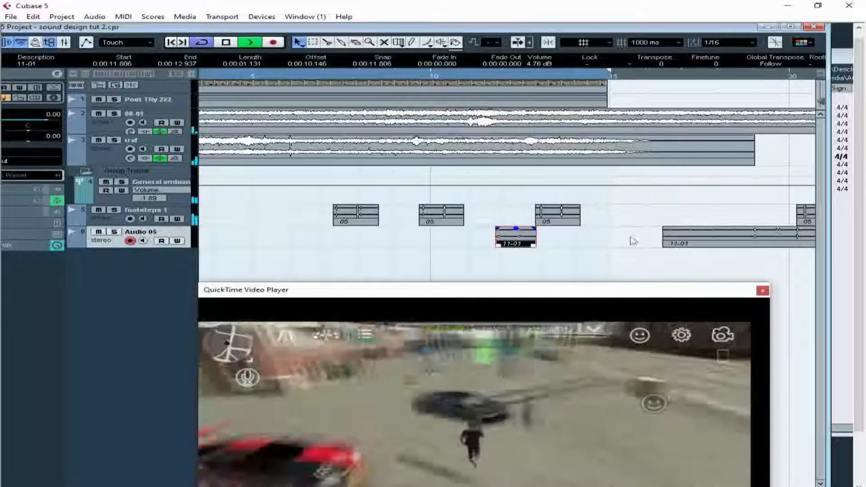
pyautogui.click(139, 213)
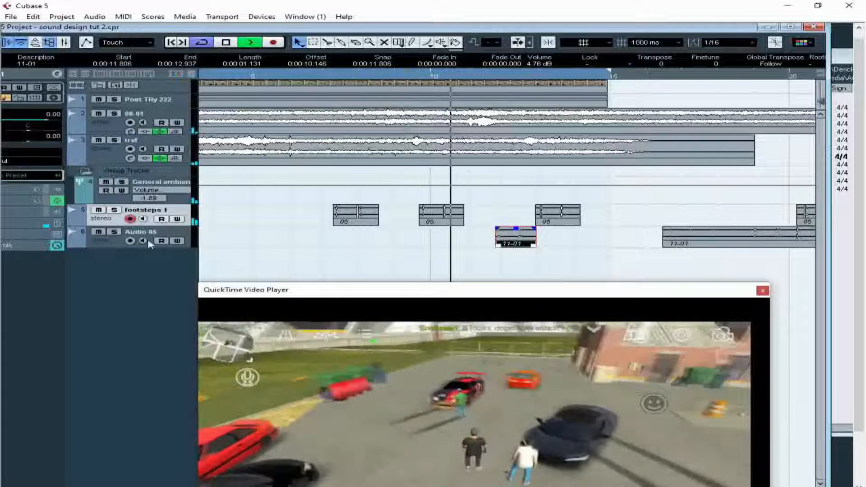
pyautogui.doubleClick(141, 232)
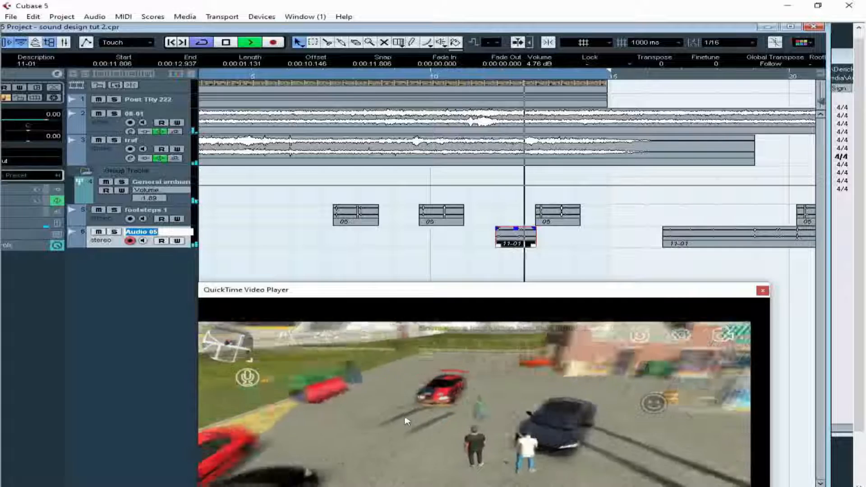
pyautogui.write('foots')
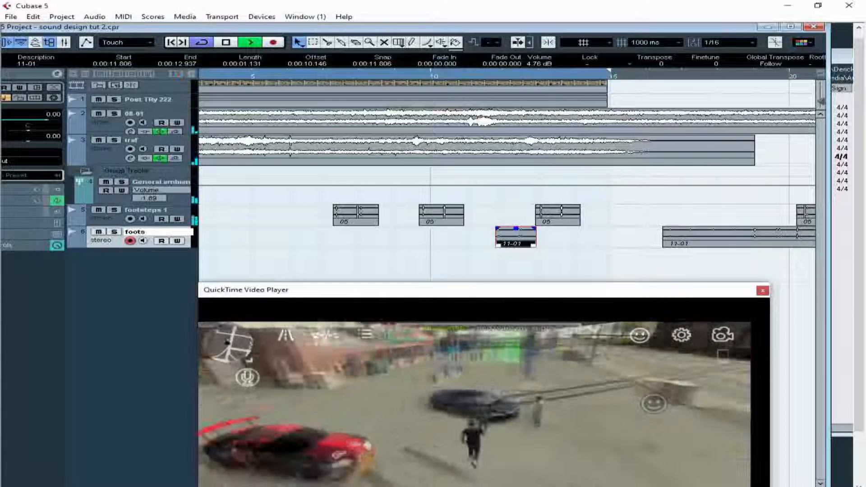
pyautogui.write('te')
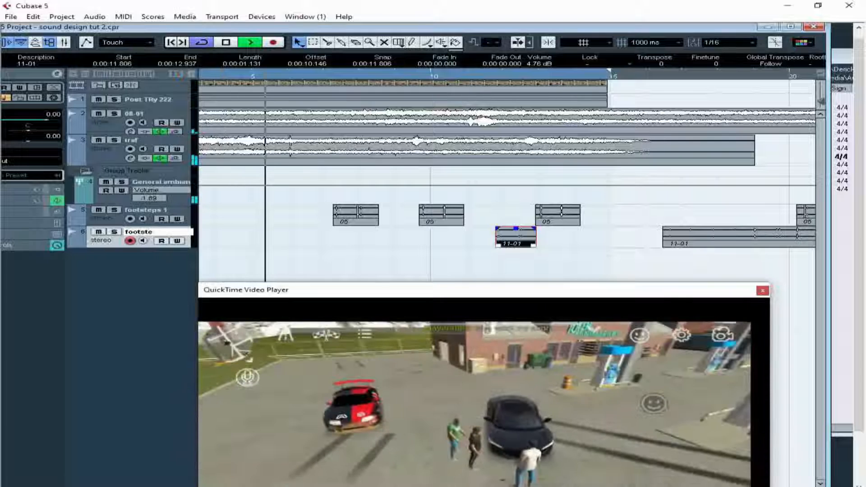
pyautogui.write('ps 2')
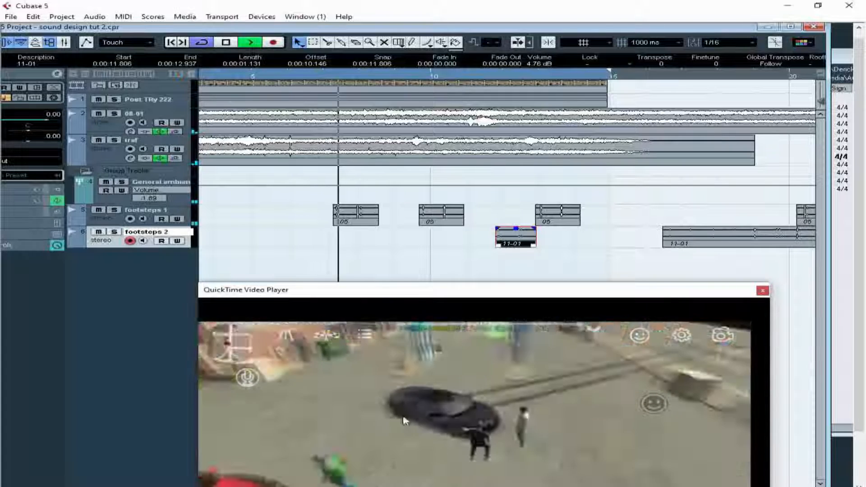
pyautogui.press('Return')
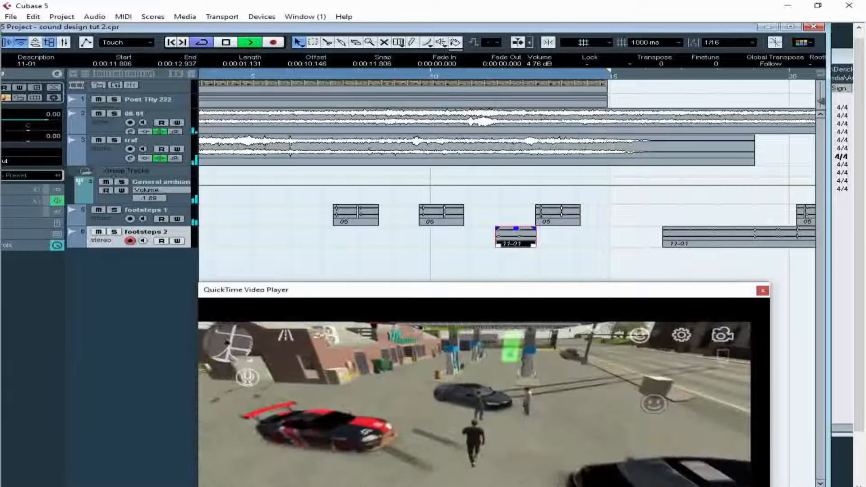
# Add a group channel track and place it directly below the footsteps 2 track.
pyautogui.rightClick(171, 269)
pyautogui.click(224, 344)
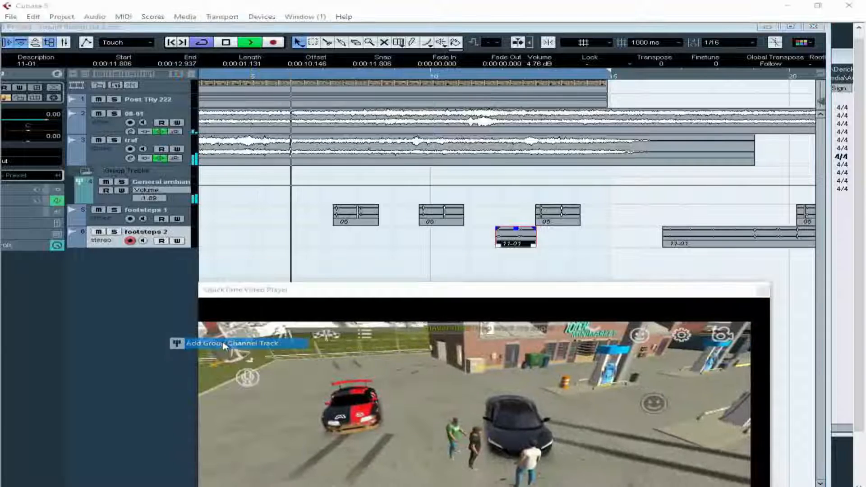
pyautogui.click(458, 302)
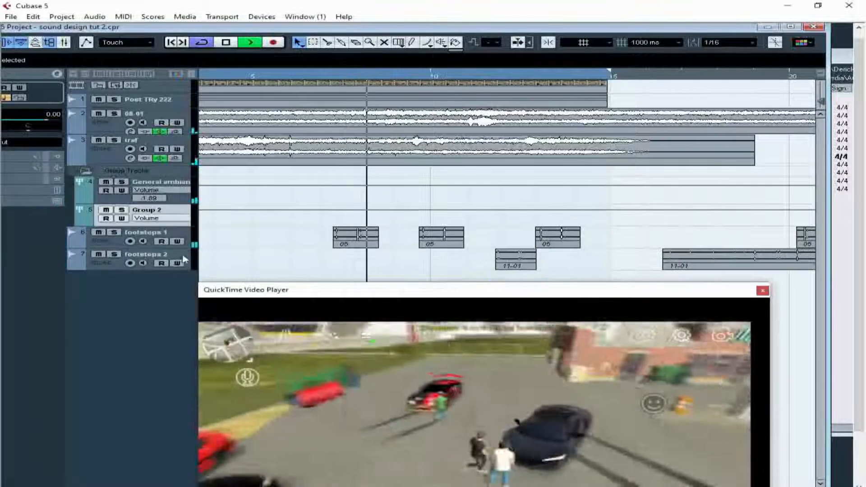
pyautogui.moveTo(150, 234); pyautogui.dragTo(154, 271)
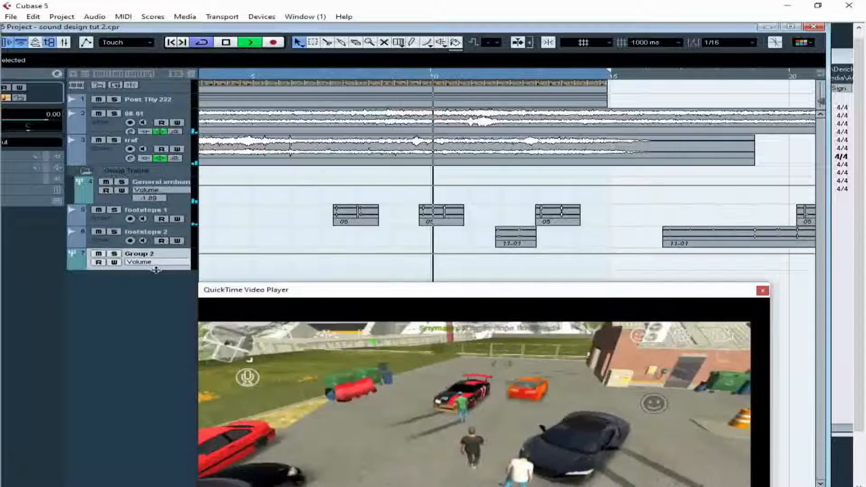
# Rename the new group track as footsteps.
pyautogui.doubleClick(151, 255)
pyautogui.write('f')
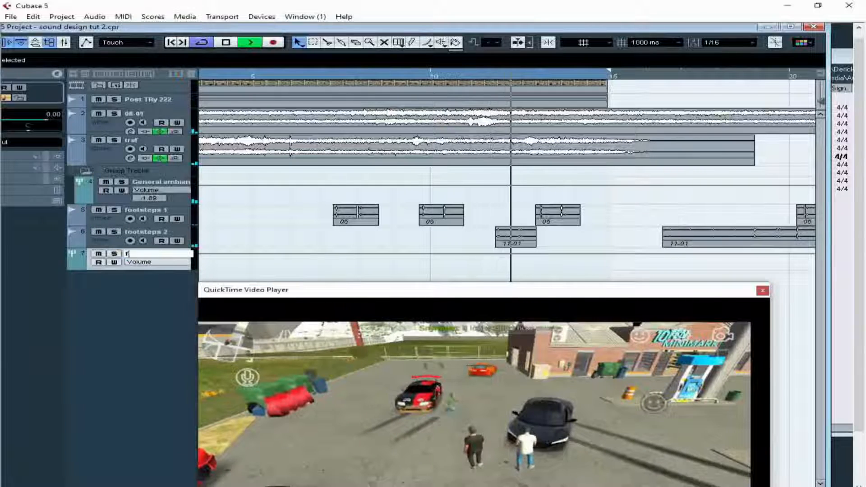
pyautogui.write('oots')
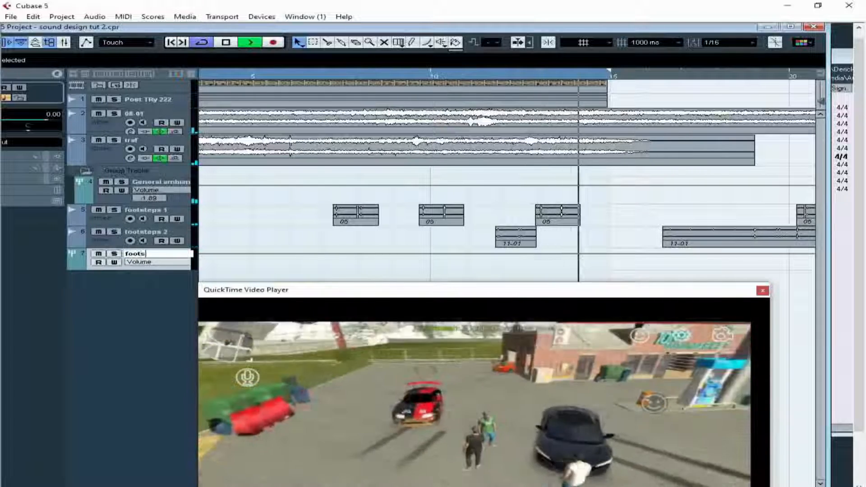
pyautogui.write('teps')
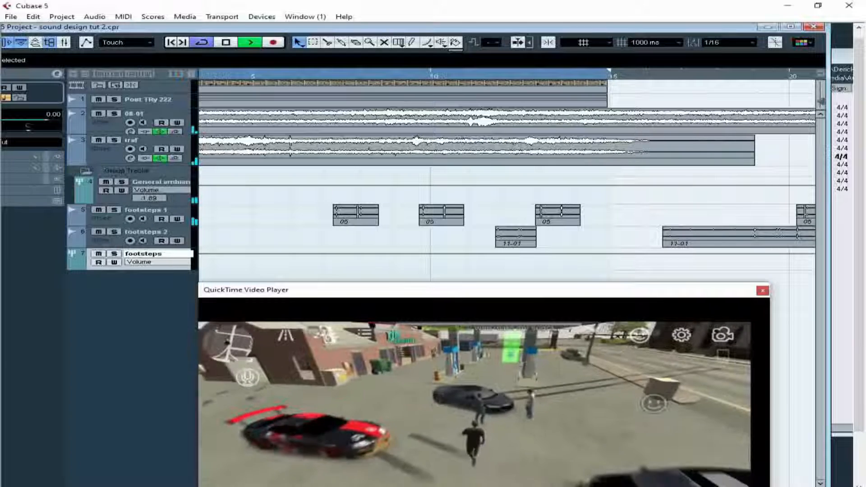
# Route the output of the footsteps 1 track to the footsteps group.
pyautogui.click(150, 216)
pyautogui.click(57, 74)
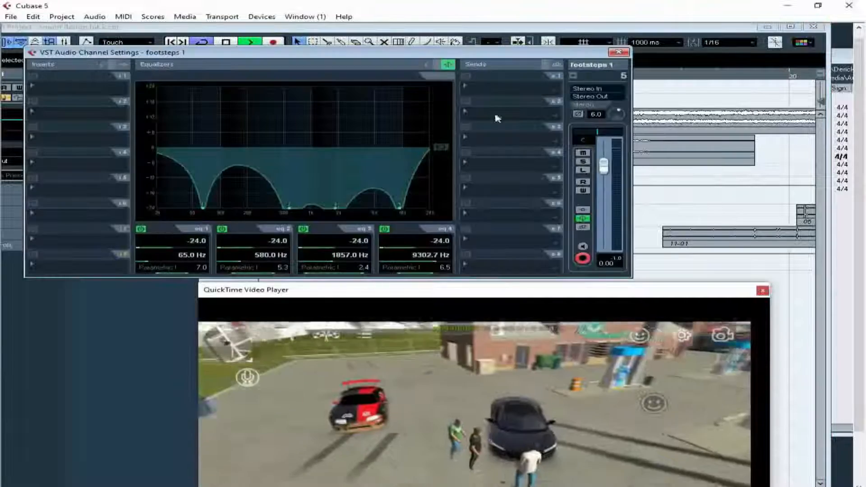
pyautogui.click(582, 104)
pyautogui.moveTo(638, 157)
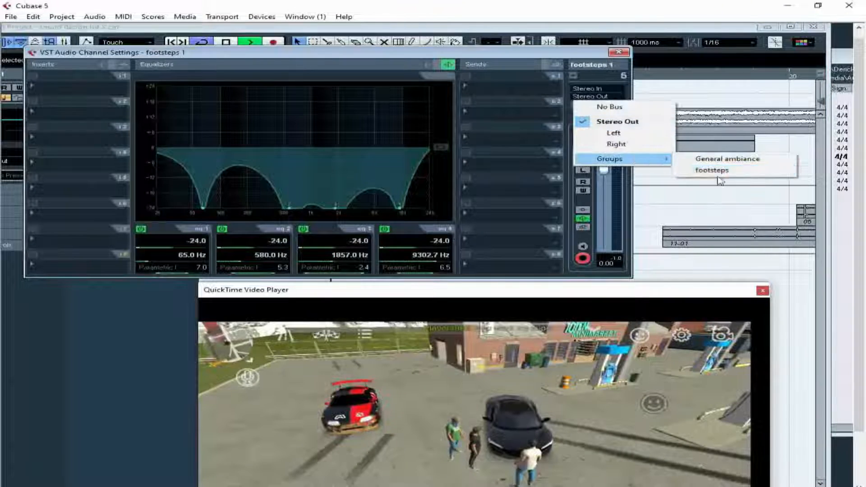
pyautogui.click(717, 172)
pyautogui.click(618, 52)
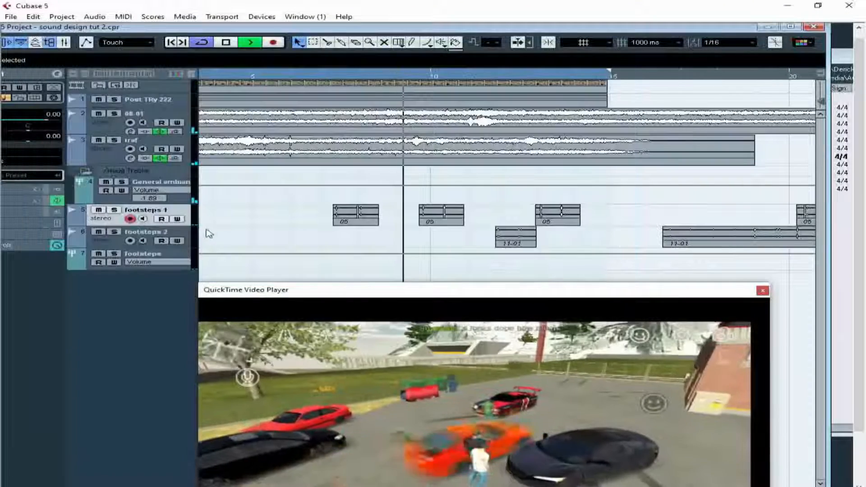
# Route the output of the footsteps 2 track to the footsteps group.
pyautogui.click(185, 237)
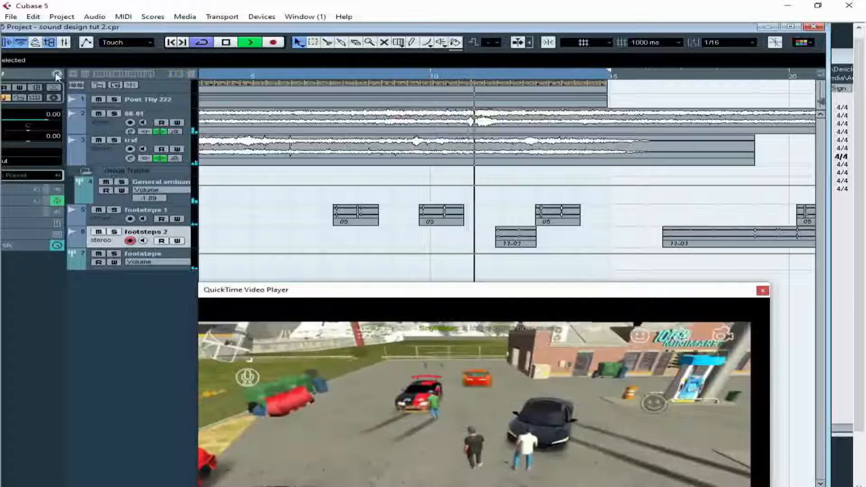
pyautogui.click(57, 74)
pyautogui.click(589, 99)
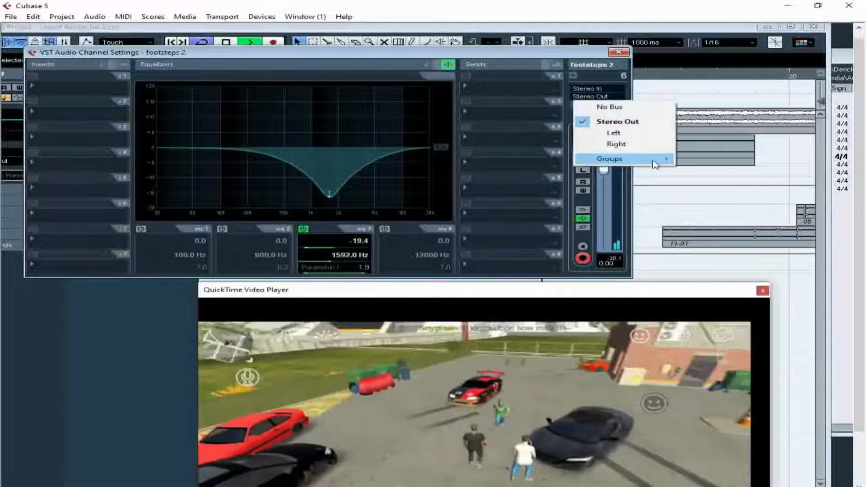
pyautogui.moveTo(654, 161)
pyautogui.click(711, 172)
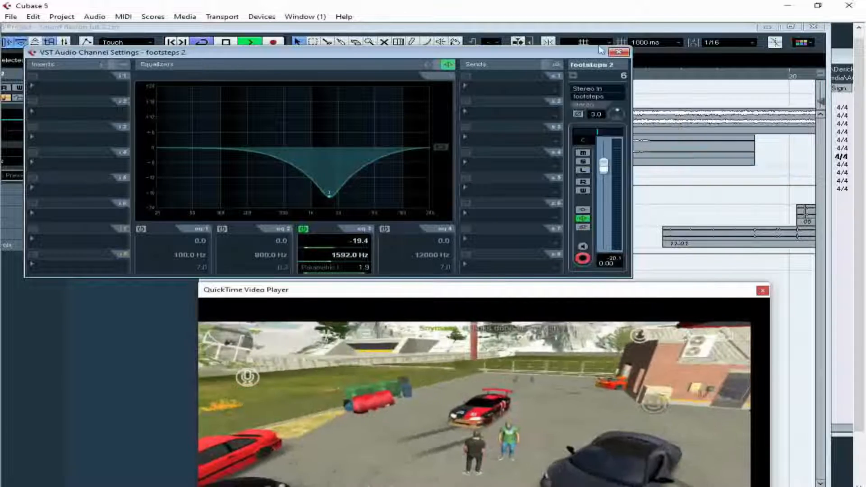
pyautogui.click(621, 53)
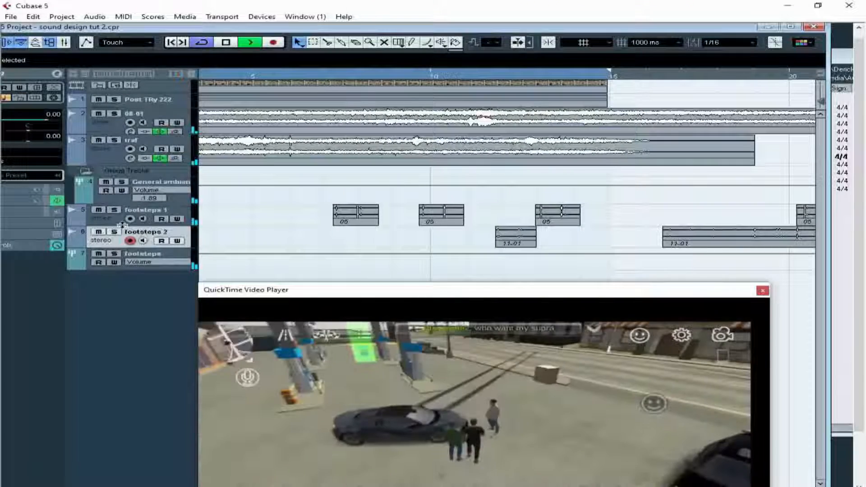
# Add the 09 clip on a new track below the footsteps group and shift it to start at 0:00:06.525.
pyautogui.click(110, 224)
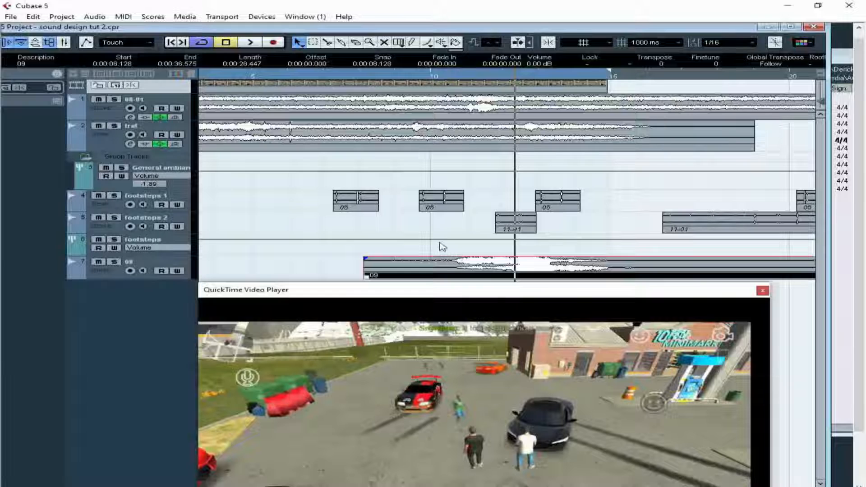
pyautogui.click(442, 247)
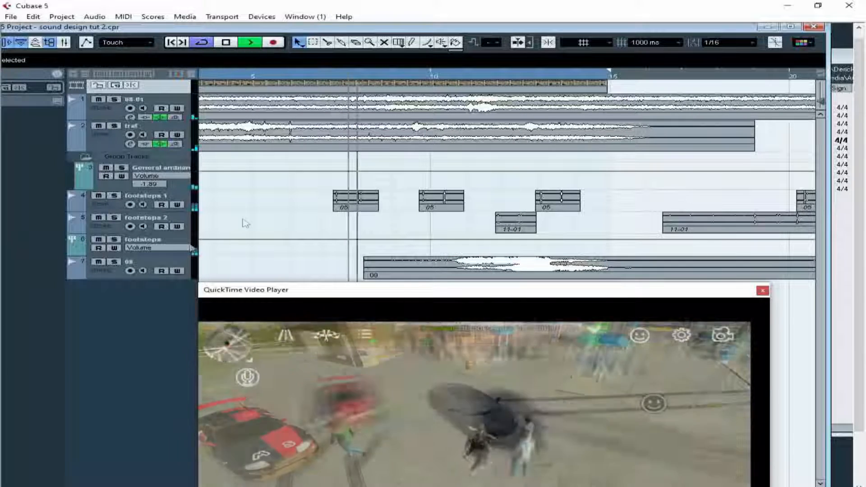
pyautogui.click(99, 262)
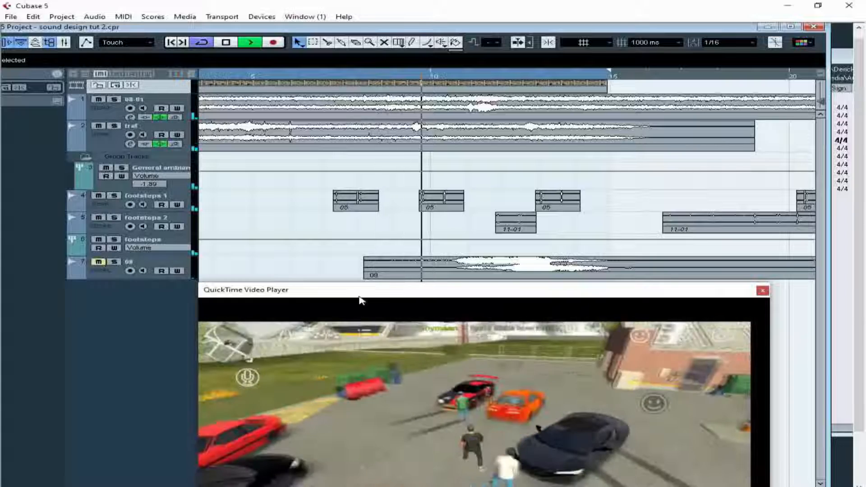
pyautogui.moveTo(482, 265); pyautogui.dragTo(425, 269)
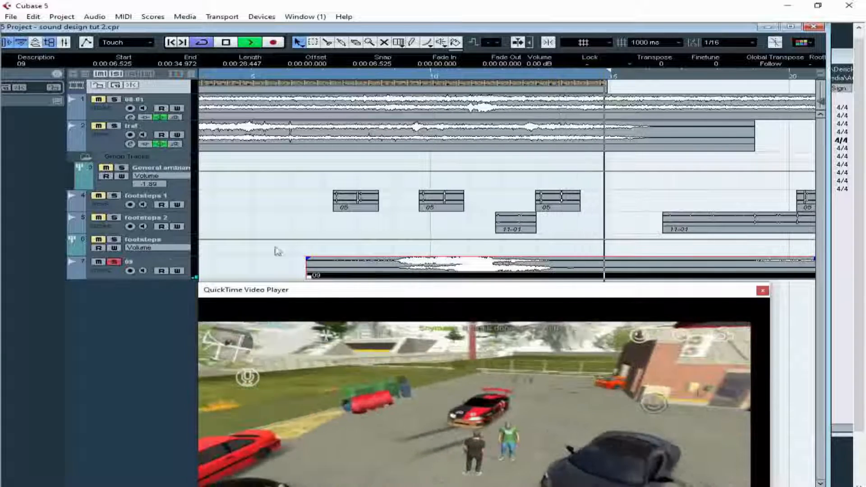
# Show the volume automation lane of the 09 track and enable automation writing.
pyautogui.click(114, 273)
pyautogui.rightClick(114, 273)
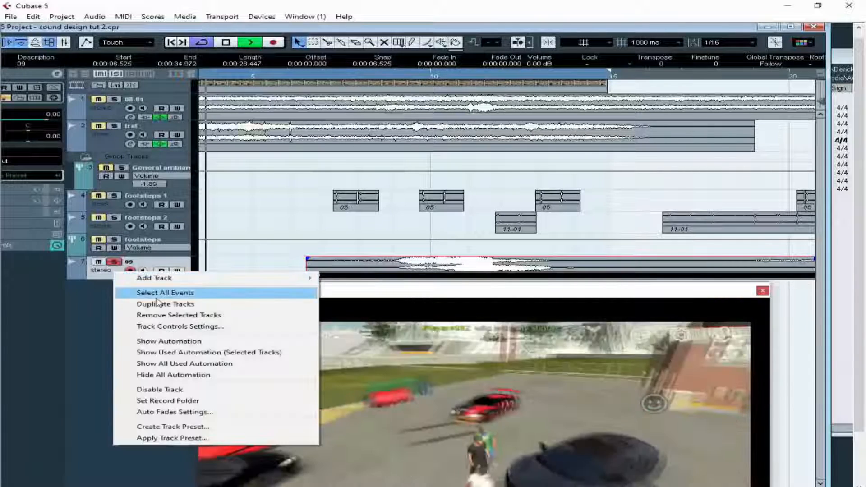
pyautogui.click(170, 342)
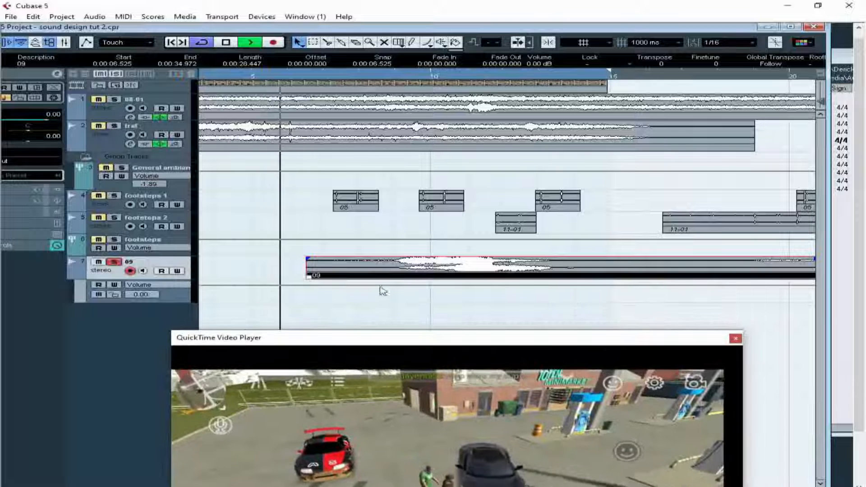
pyautogui.click(115, 285)
# Add volume automation points on the 09 track around ten seconds, pull the middle one down slightly, and stop playback.
pyautogui.click(408, 286)
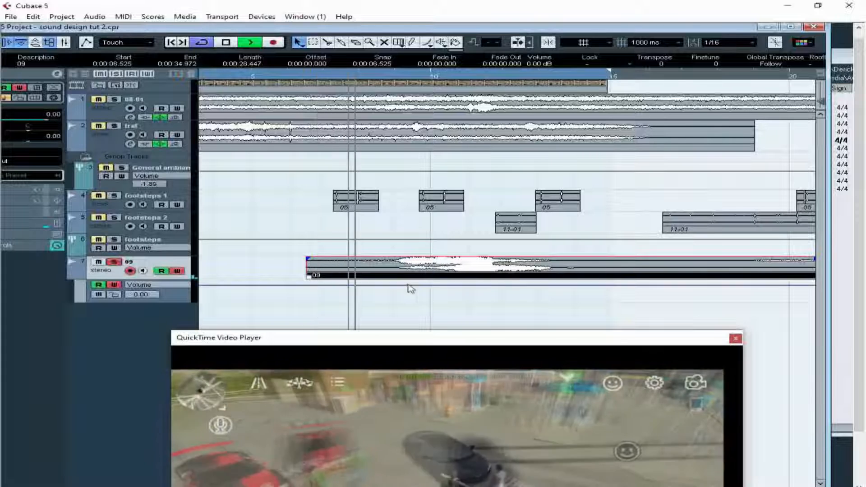
pyautogui.click(456, 286)
pyautogui.moveTo(432, 285); pyautogui.dragTo(432, 303)
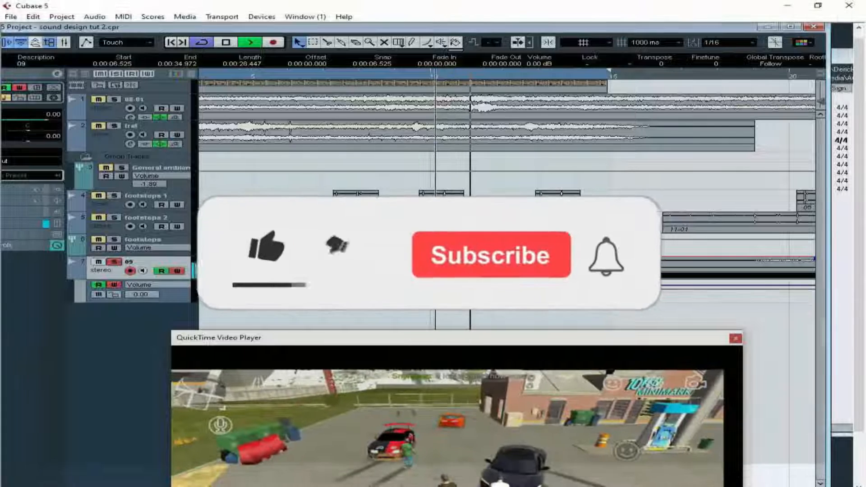
pyautogui.press('space')
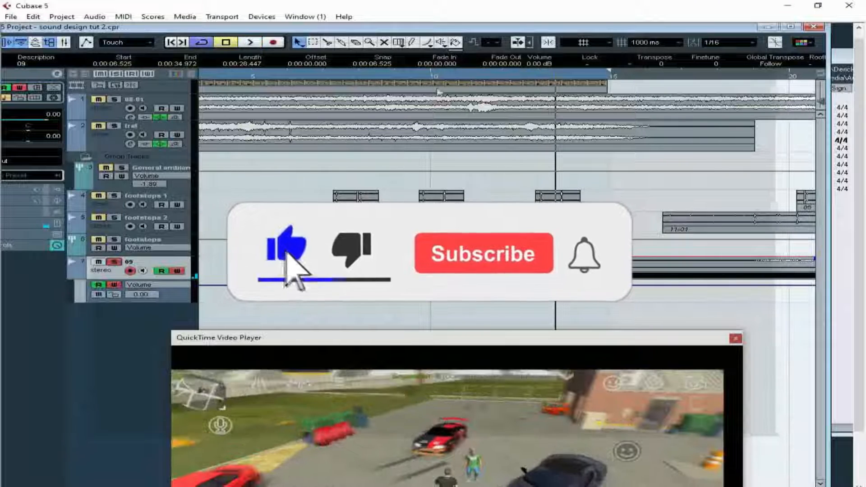
# Check the picture around ten seconds and deepen the 09 volume dip, including a point at 0:00:10.278 with value -7.50.
pyautogui.click(429, 76)
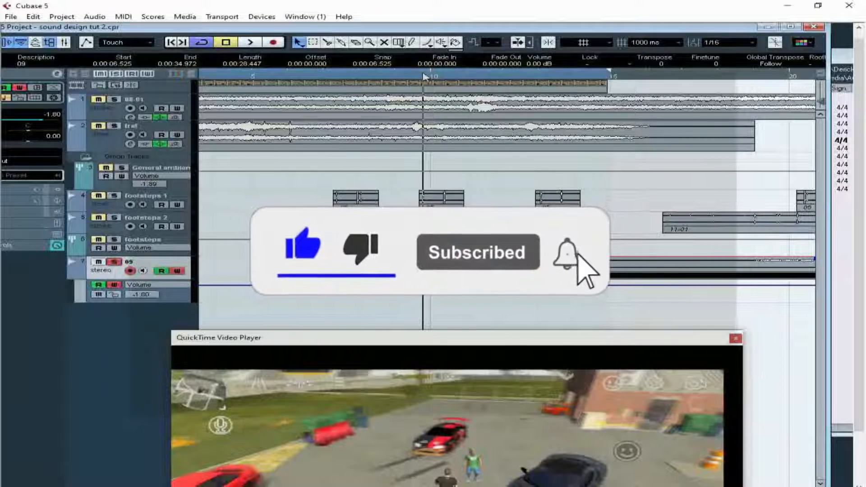
pyautogui.click(440, 79)
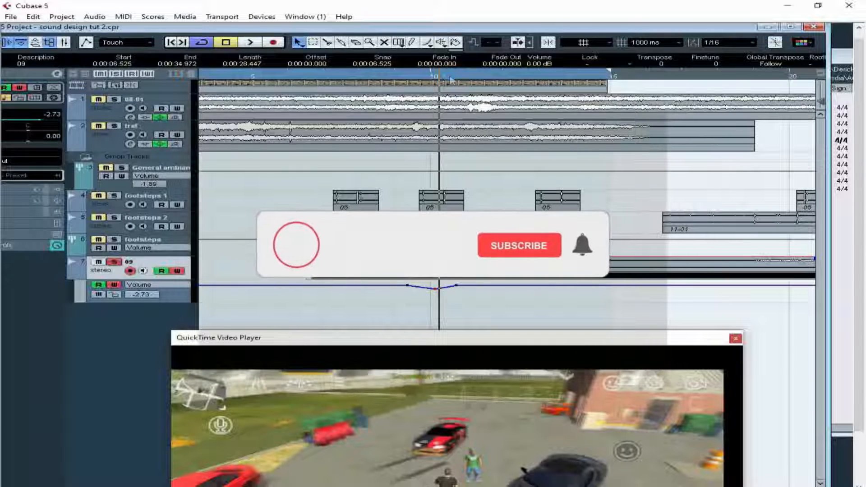
pyautogui.click(450, 78)
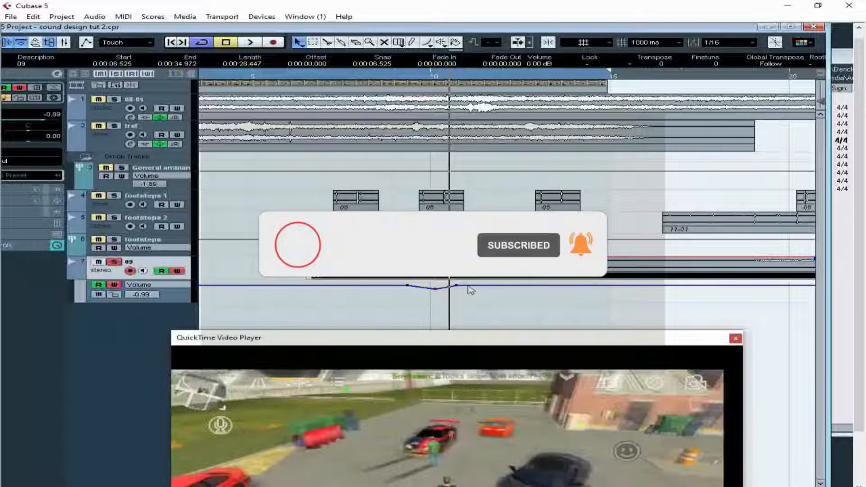
pyautogui.moveTo(460, 286); pyautogui.dragTo(441, 291)
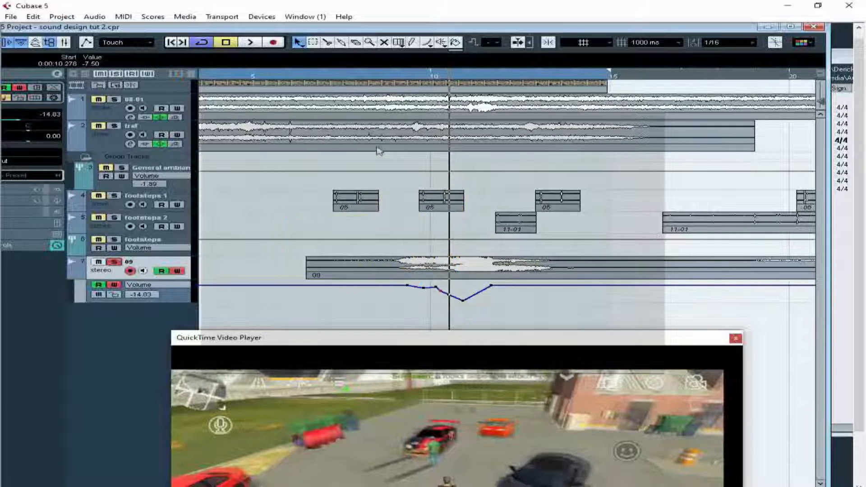
# Set the dip's end point to -1.08 at 0:00:11.900, play from about seven seconds, and add two points on the rising curve.
pyautogui.click(326, 77)
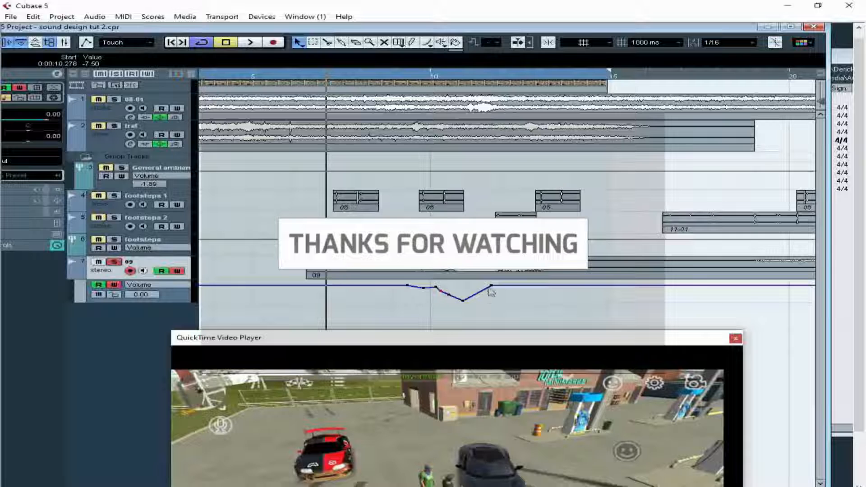
pyautogui.moveTo(492, 287); pyautogui.dragTo(499, 288)
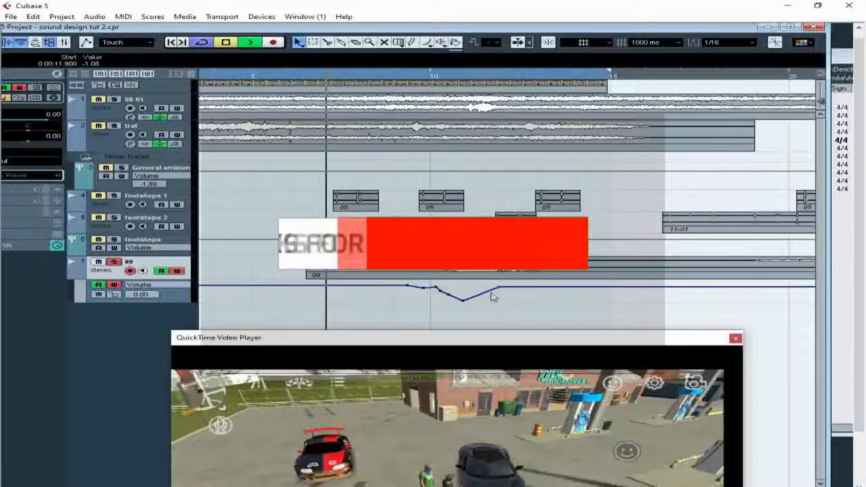
pyautogui.press('space')
pyautogui.click(479, 294)
pyautogui.click(490, 290)
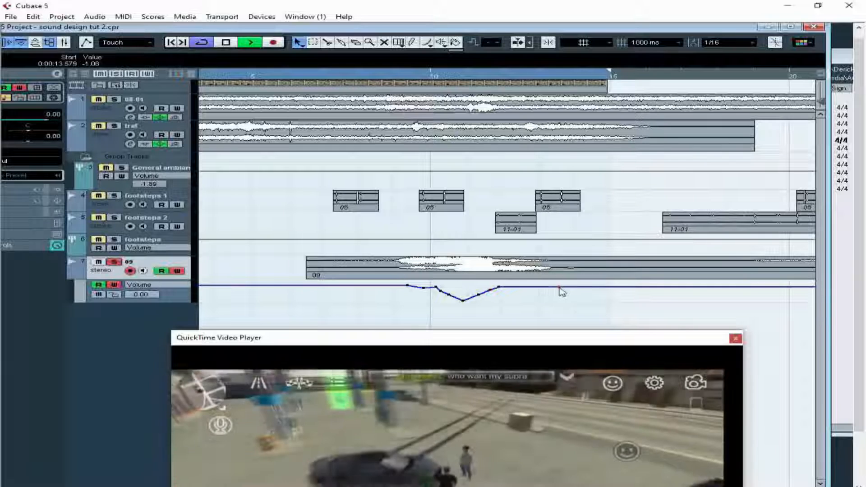
# Pull the 09 volume automation down to -∞ at 0:00:12.070, 0:00:13.013 and 0:00:13.910.
pyautogui.moveTo(542, 292); pyautogui.dragTo(542, 320)
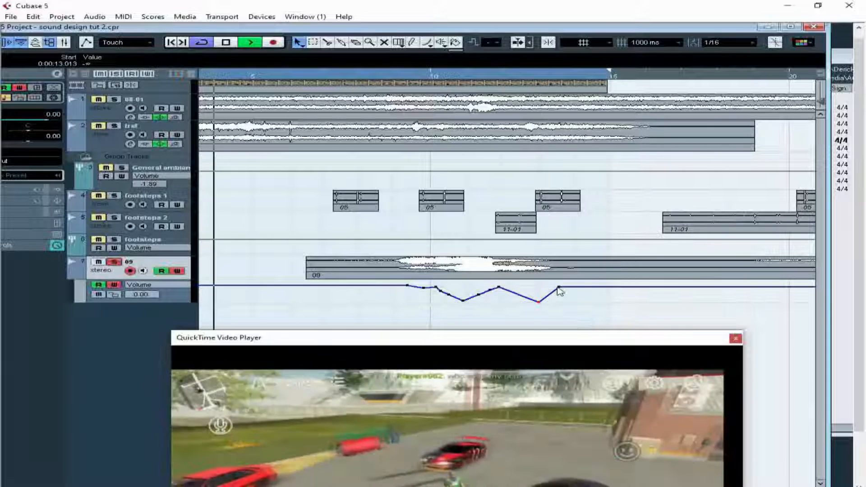
pyautogui.moveTo(558, 288); pyautogui.dragTo(572, 322)
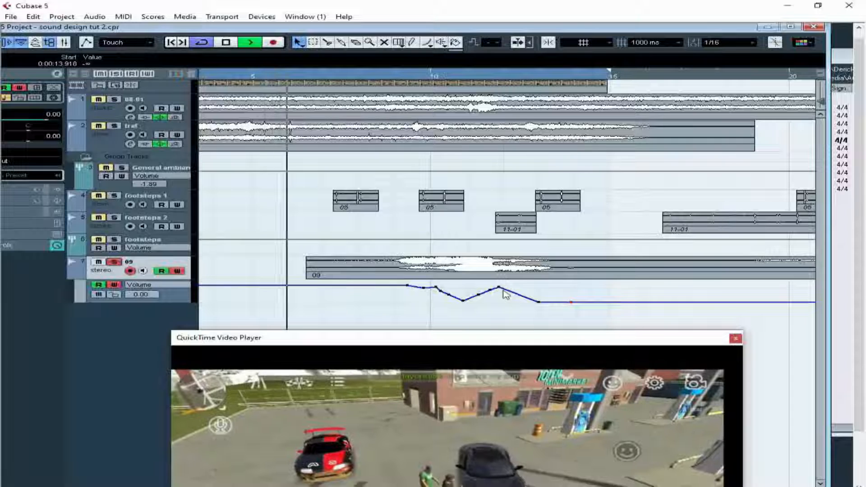
pyautogui.moveTo(506, 294); pyautogui.dragTo(505, 302)
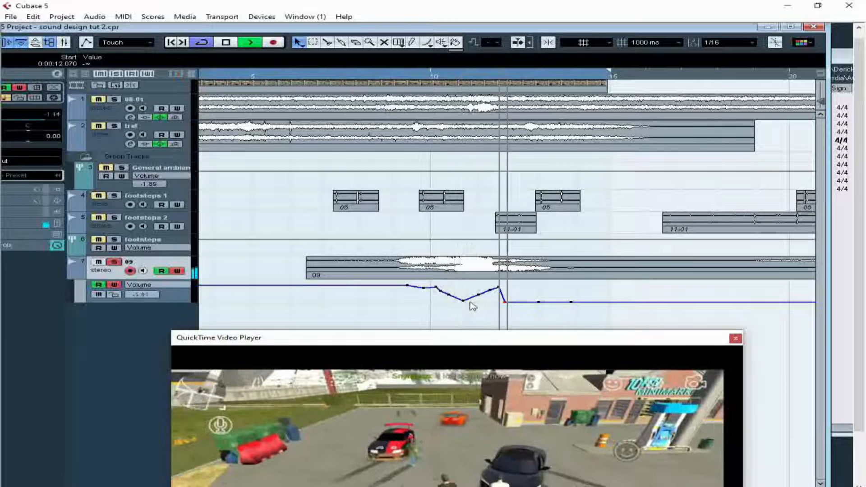
# Reshape the 09 volume curve into a steep fade from -1.08 at 0:00:09.656 through -15.35 at about 0:00:10.45 down to silence.
pyautogui.moveTo(499, 287); pyautogui.dragTo(451, 299)
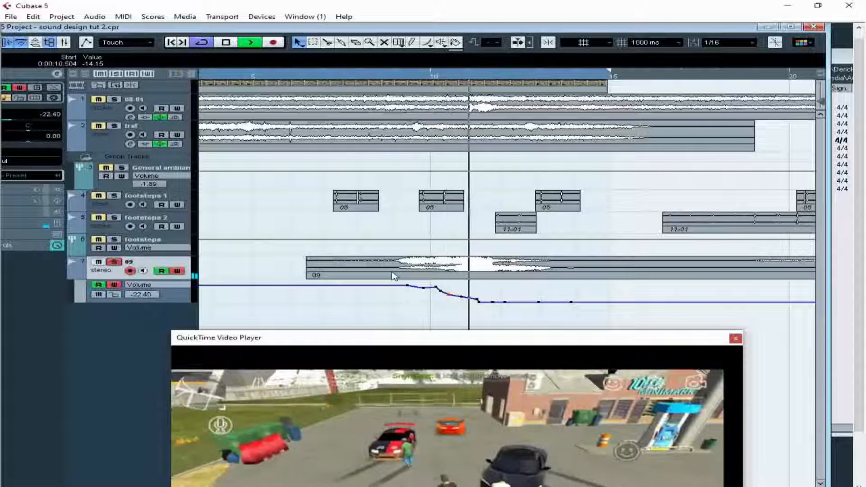
pyautogui.moveTo(451, 296); pyautogui.dragTo(421, 290)
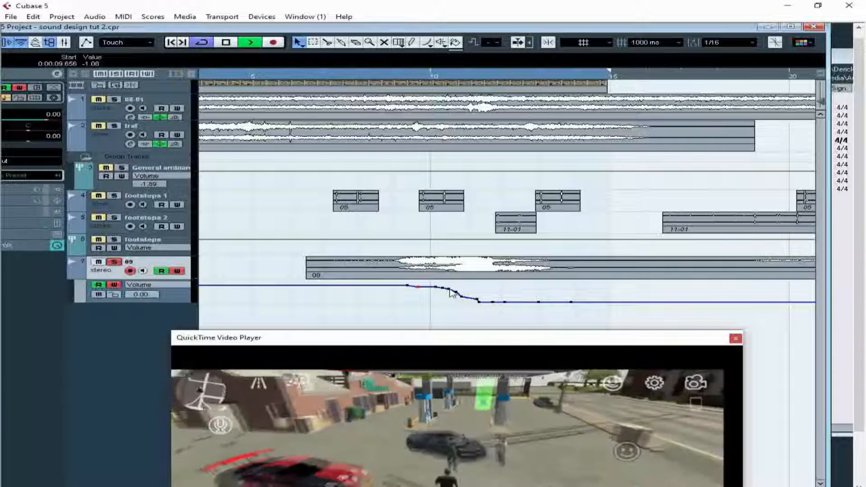
pyautogui.click(450, 289)
pyautogui.moveTo(456, 293)
pyautogui.mouseDown()
pyautogui.moveTo(479, 302)
pyautogui.moveTo(451, 295)
pyautogui.moveTo(456, 307)
pyautogui.moveTo(446, 294)
pyautogui.mouseUp()
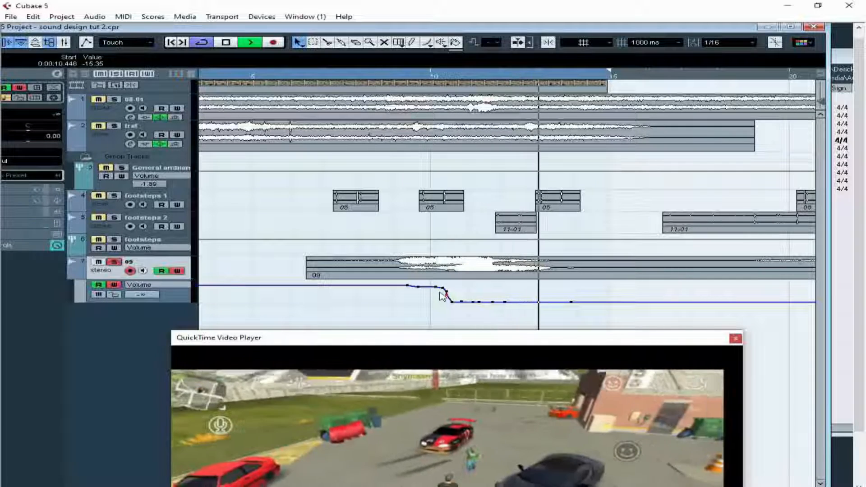
# Set the 09 volume point at 0:00:09.637 to 0.00 and adjust the neighbouring point near ten seconds.
pyautogui.click(418, 286)
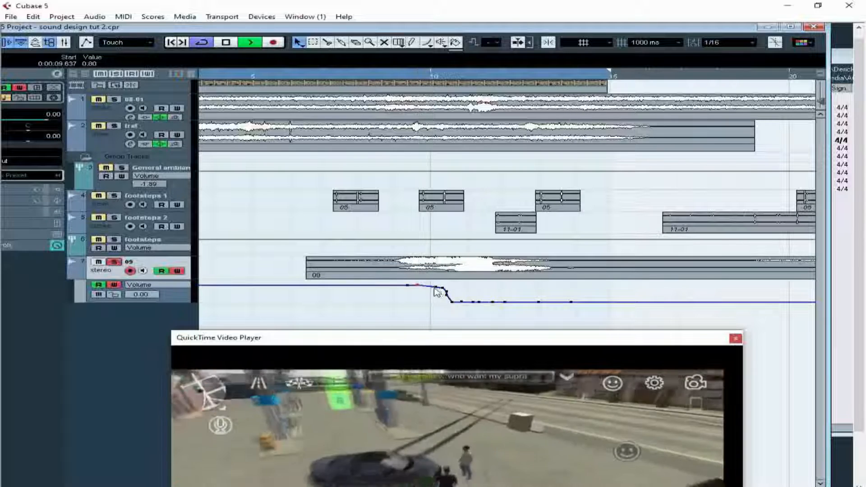
pyautogui.click(436, 288)
pyautogui.click(436, 287)
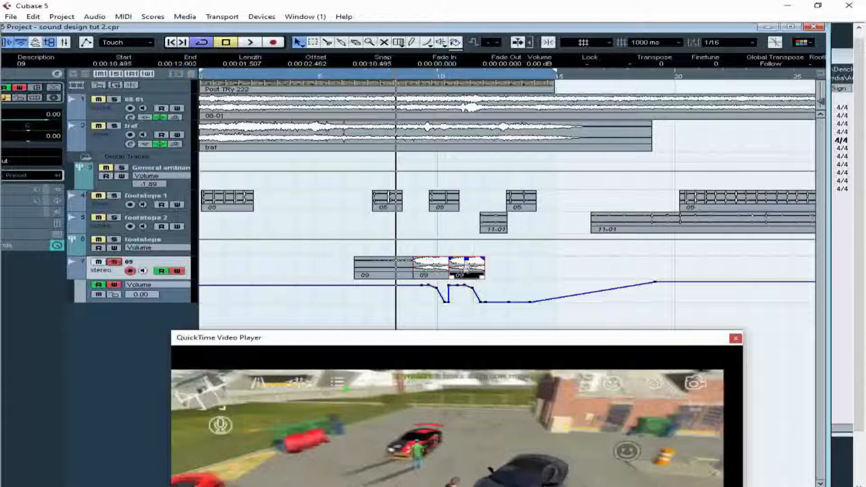
# Move the last 09 slice to start at 0:00:11.462, play from about six seconds, and extend the slice's start slightly earlier.
pyautogui.moveTo(468, 268); pyautogui.dragTo(488, 273)
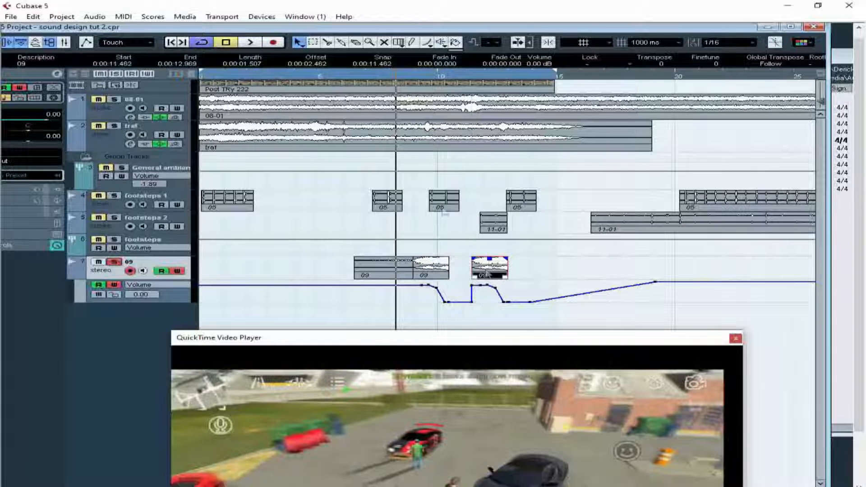
pyautogui.click(338, 77)
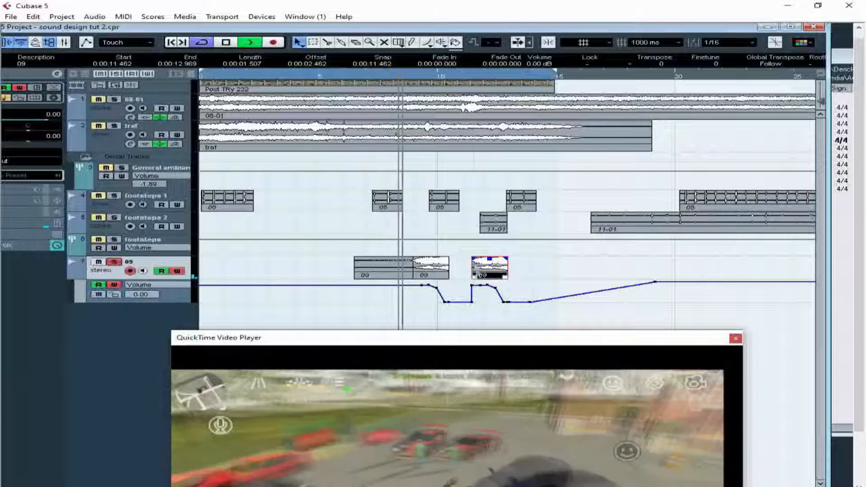
pyautogui.moveTo(474, 276); pyautogui.dragTo(464, 276)
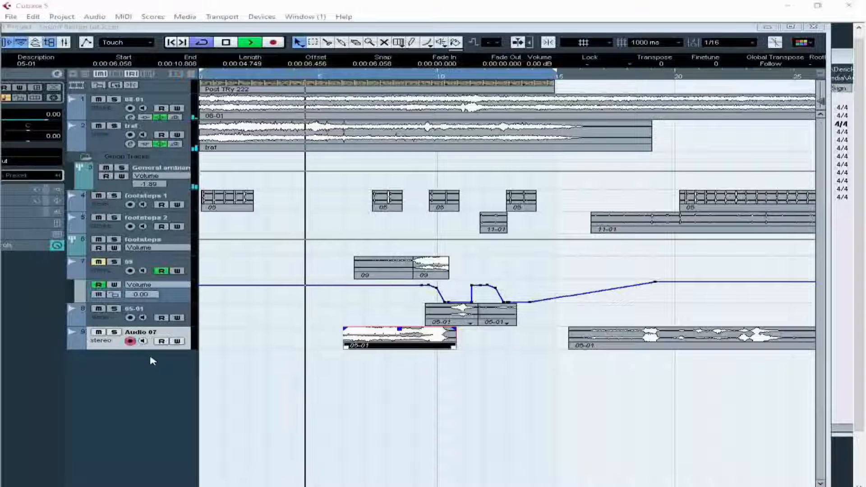
# Show the Audio 07 volume automation, enable writing for it, and move the video preview clear of its lane.
pyautogui.rightClick(112, 344)
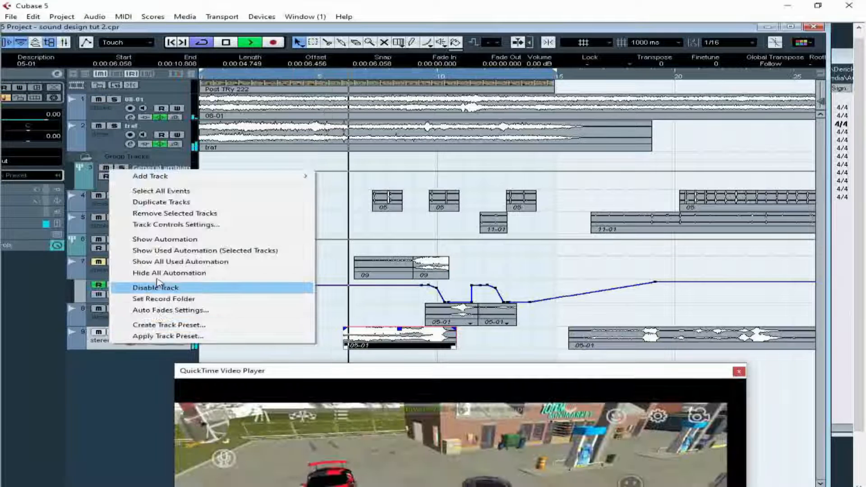
pyautogui.click(166, 244)
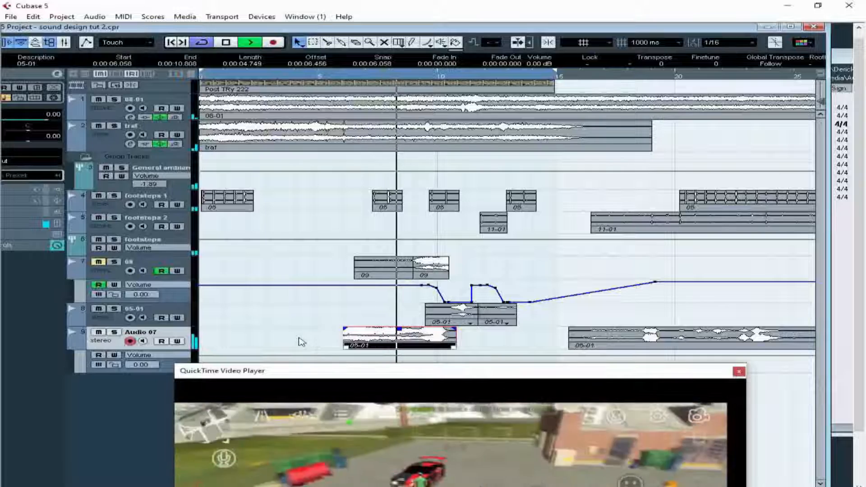
pyautogui.click(114, 355)
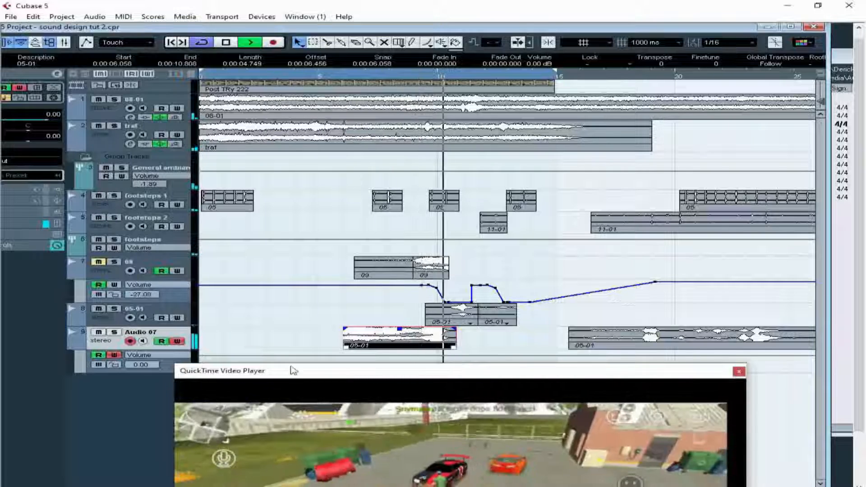
pyautogui.moveTo(275, 370); pyautogui.dragTo(300, 41)
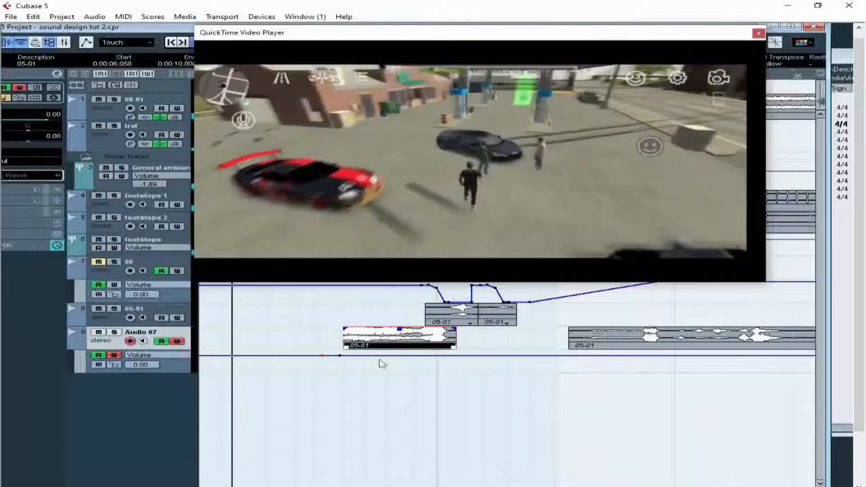
# Shape an Audio 07 volume dip through -14.15 at 0:00:05.517, -16.64 at 0:00:06.940 and 0.00 at 0:00:07.736, extending the clip's start to about five seconds.
pyautogui.moveTo(340, 356); pyautogui.dragTo(331, 369)
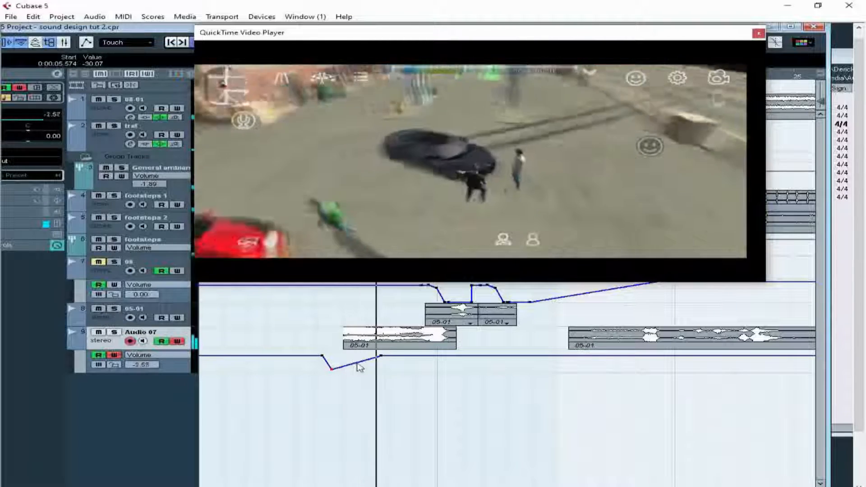
pyautogui.click(364, 365)
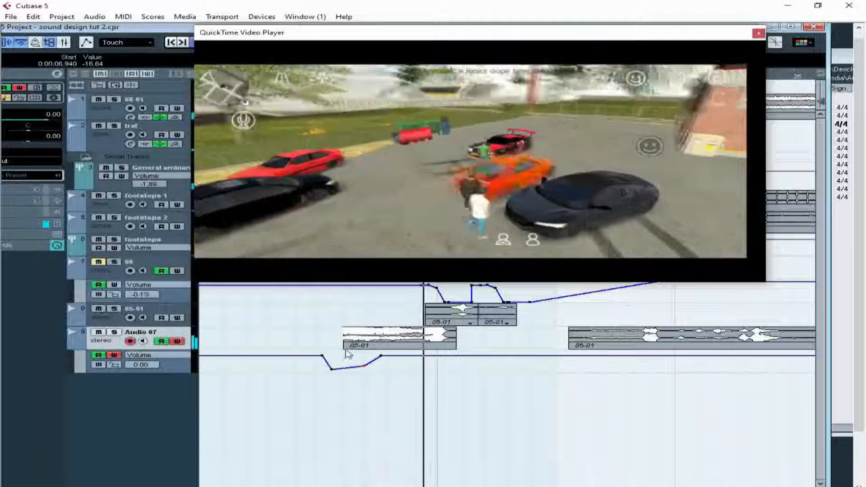
pyautogui.moveTo(344, 348); pyautogui.dragTo(330, 365)
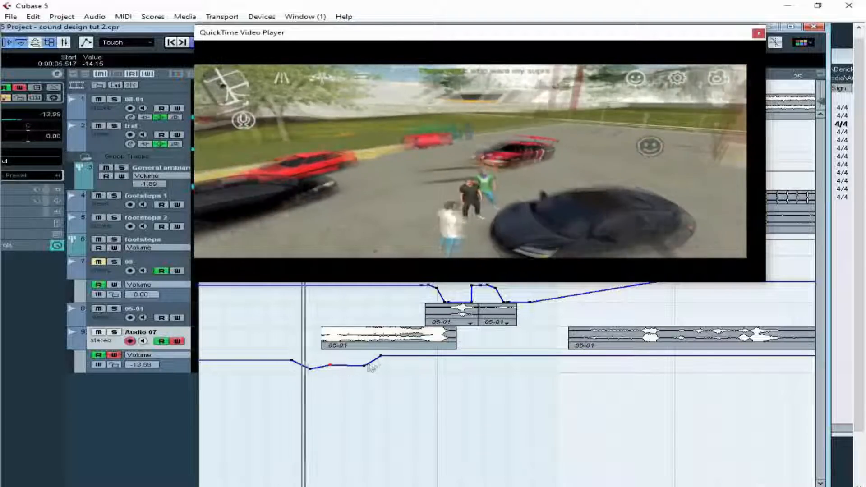
pyautogui.click(381, 357)
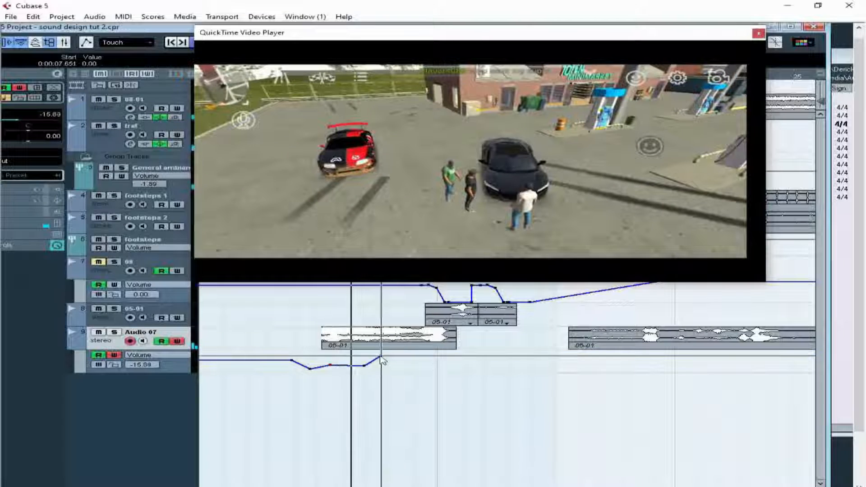
pyautogui.moveTo(382, 357); pyautogui.dragTo(383, 356)
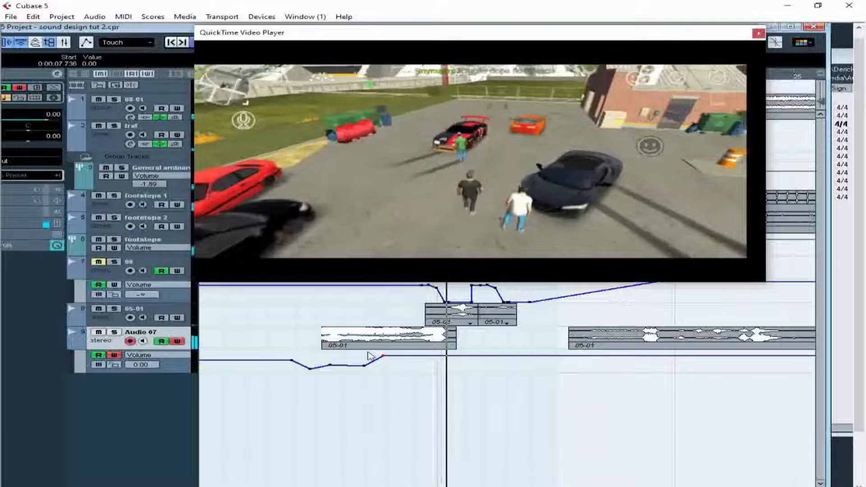
# Show the 05-01 track's volume automation and add a 09 volume point at 0:00:10.609 with value -25.07.
pyautogui.click(437, 320)
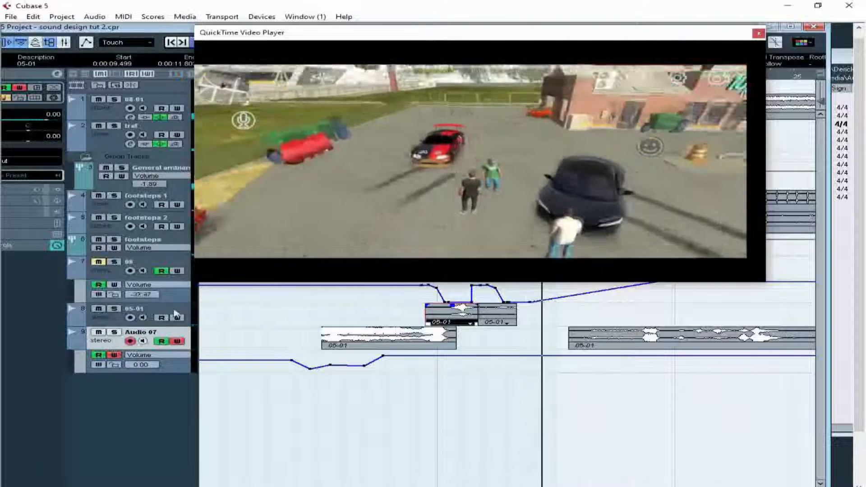
pyautogui.click(175, 313)
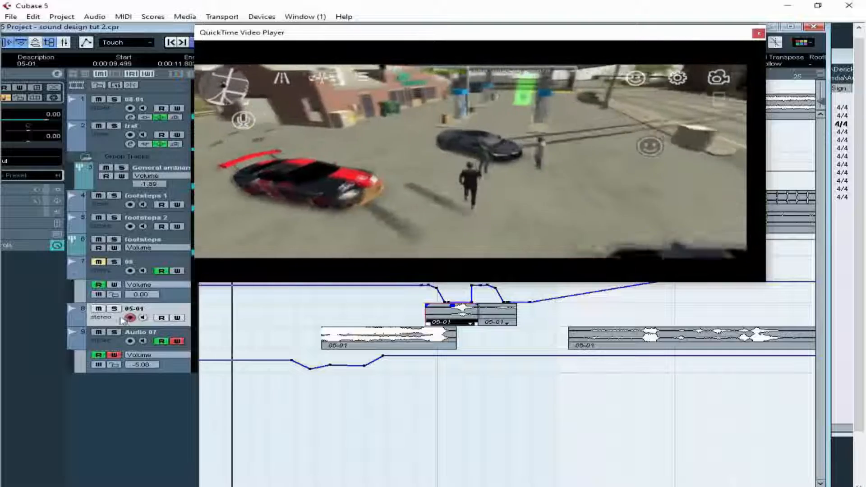
pyautogui.rightClick(118, 324)
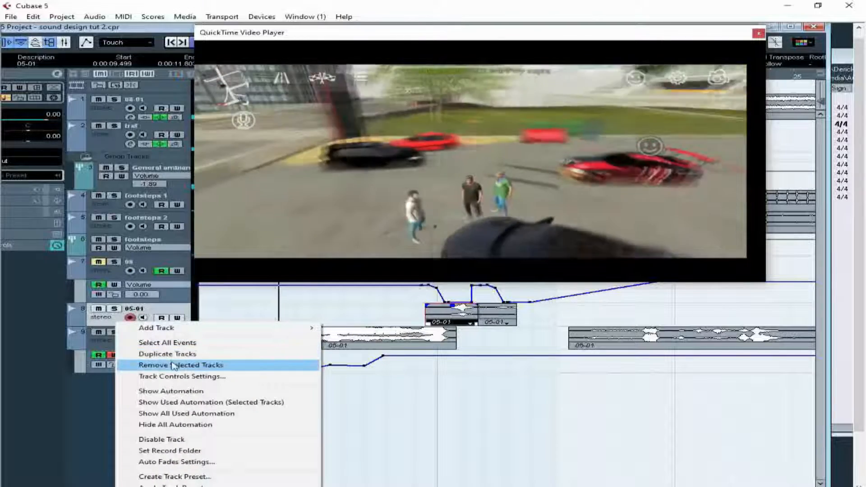
pyautogui.click(171, 390)
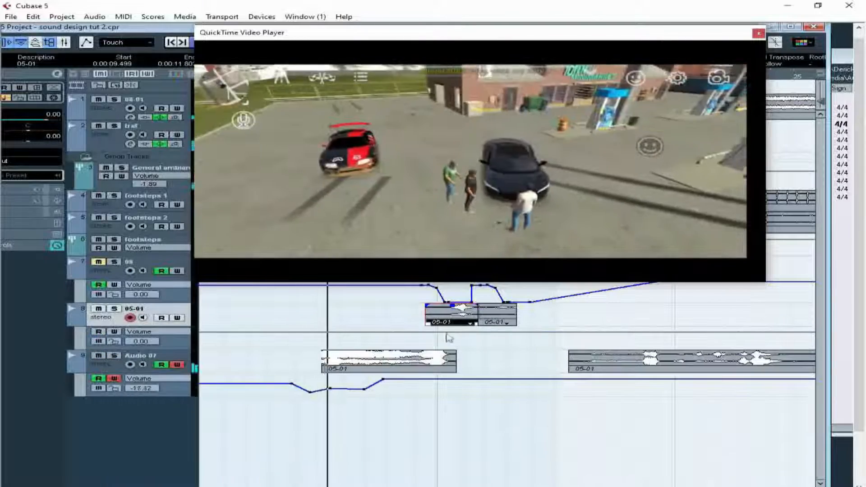
pyautogui.click(451, 302)
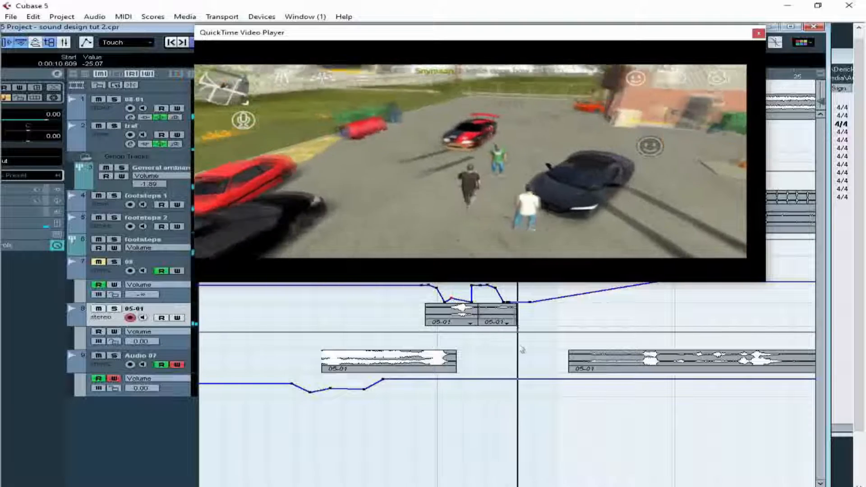
# Trim the first 05-01 slice to start at 0:00:10.552, copy it directly behind itself, and place the longer slice at 0:00:12.145.
pyautogui.click(510, 317)
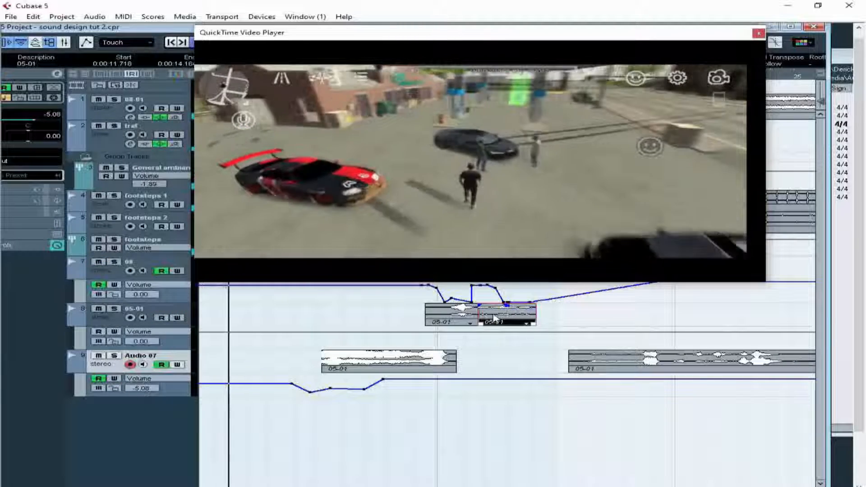
pyautogui.moveTo(473, 324); pyautogui.dragTo(451, 328)
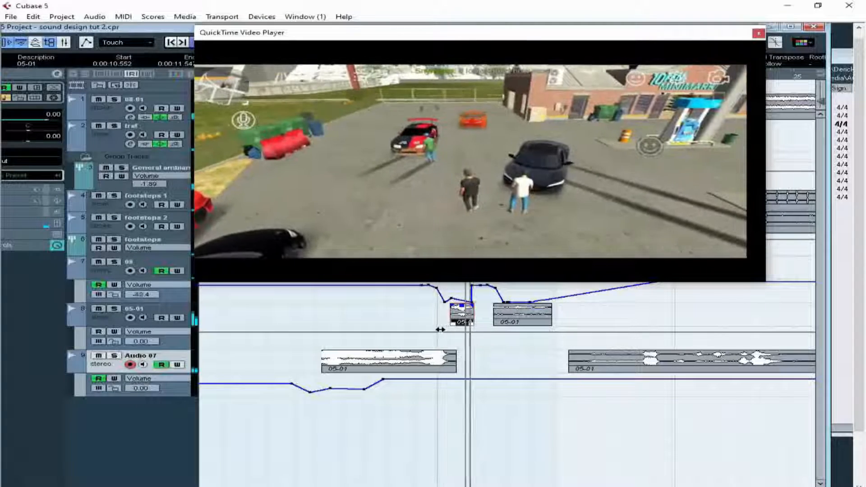
pyautogui.hotkey('ctrl', 'v')
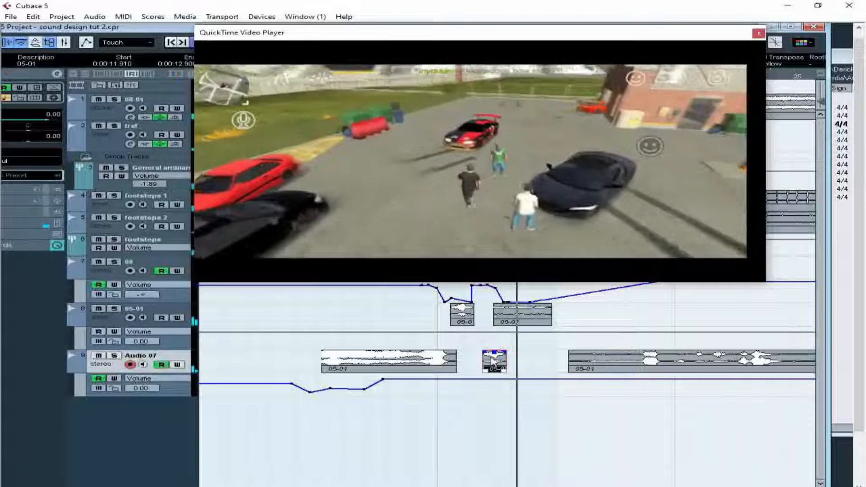
pyautogui.moveTo(481, 330); pyautogui.dragTo(499, 321)
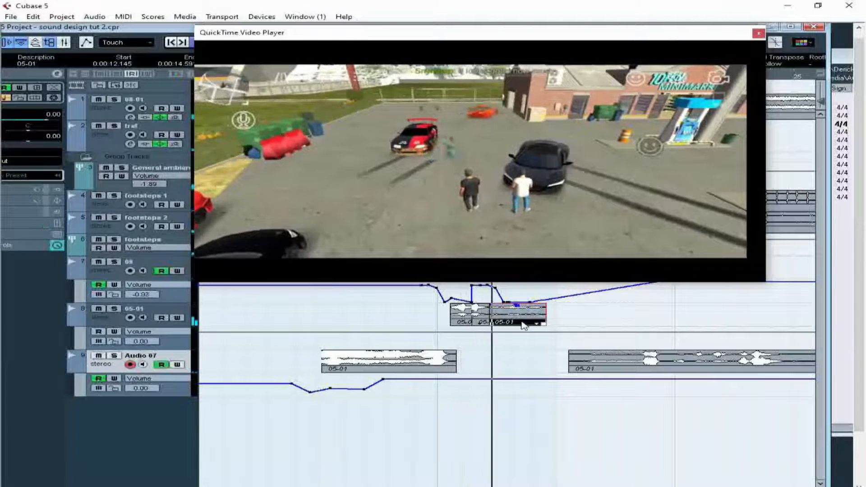
# Play from the beginning and duplicate the short 05-01 slice at 0:00:11.462 so the copy starts at 0:00:12.201.
pyautogui.press('KP_Decimal')
pyautogui.click(480, 309)
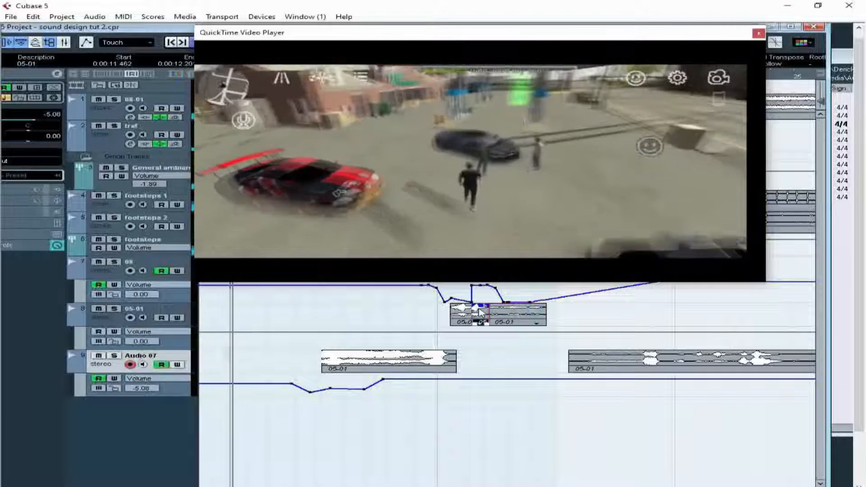
pyautogui.hotkey('ctrl', 'd')
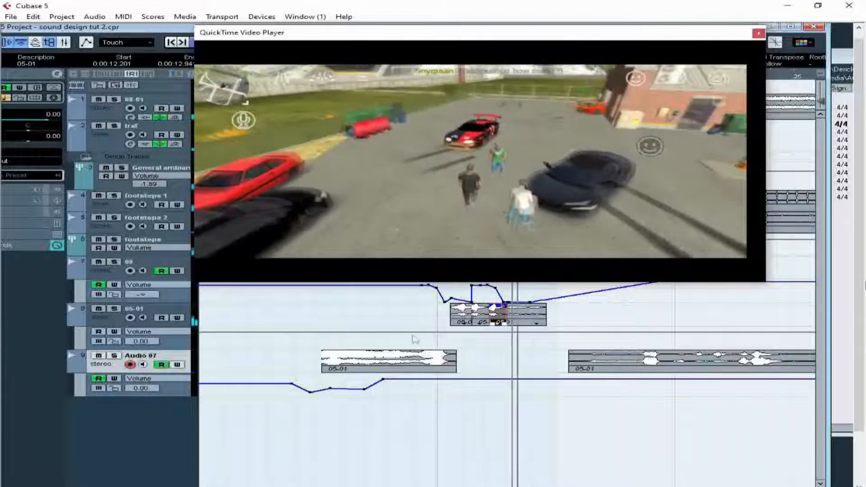
# Raise the 09 volume point in the fade to -16.86 at 0:00:10.410.
pyautogui.click(452, 299)
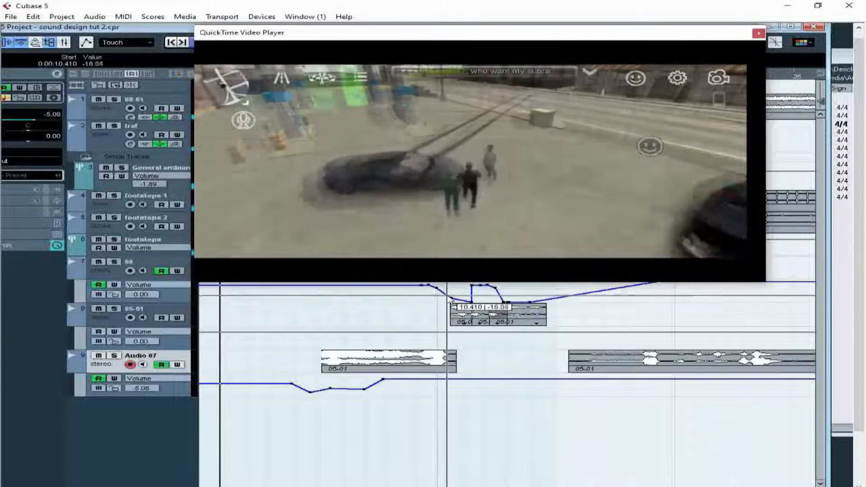
pyautogui.moveTo(451, 302); pyautogui.dragTo(451, 295)
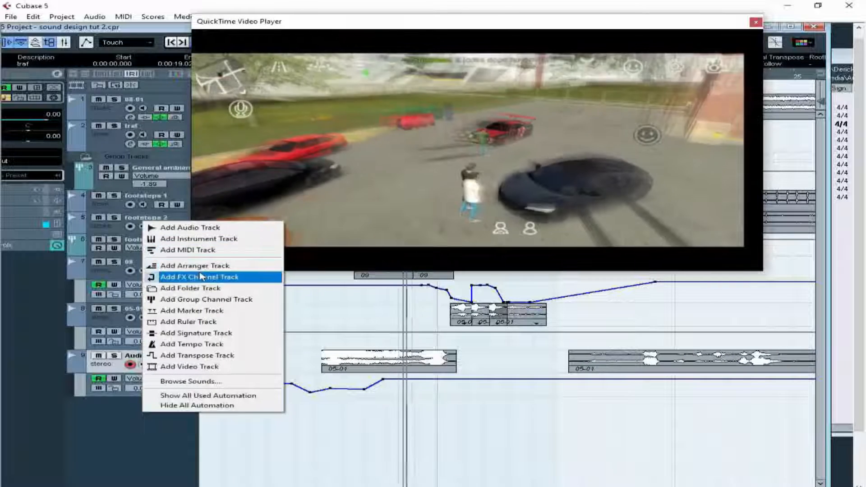
# Add a group channel track named cars below Audio 07 and hide all automation lanes.
pyautogui.click(202, 300)
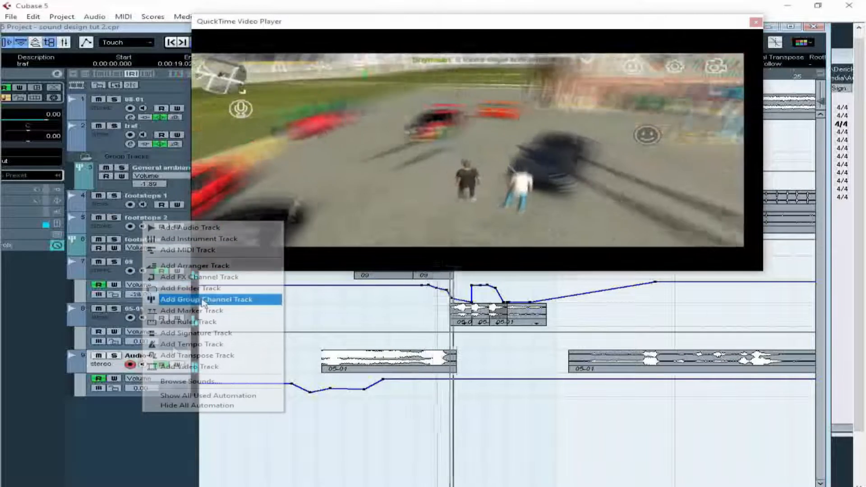
pyautogui.click(455, 302)
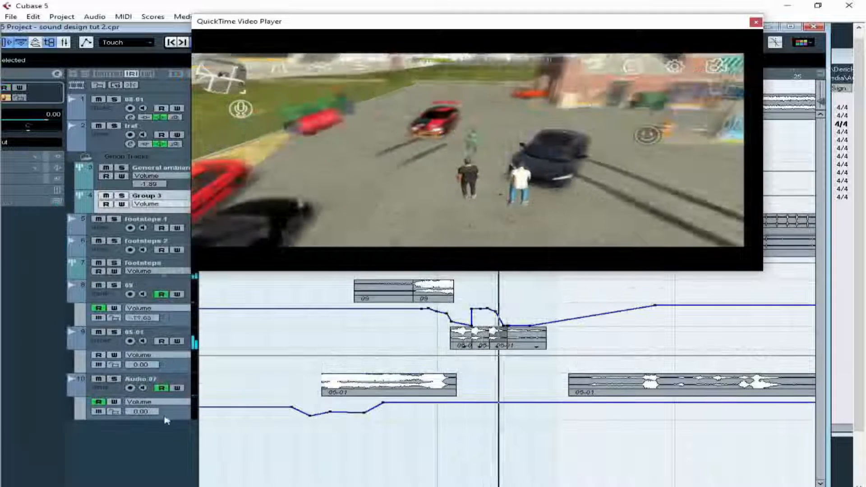
pyautogui.moveTo(158, 201); pyautogui.dragTo(116, 427)
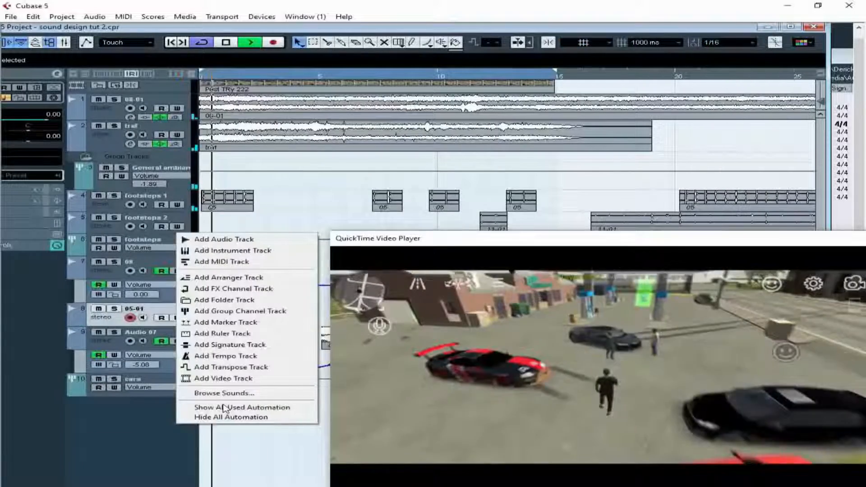
pyautogui.click(226, 416)
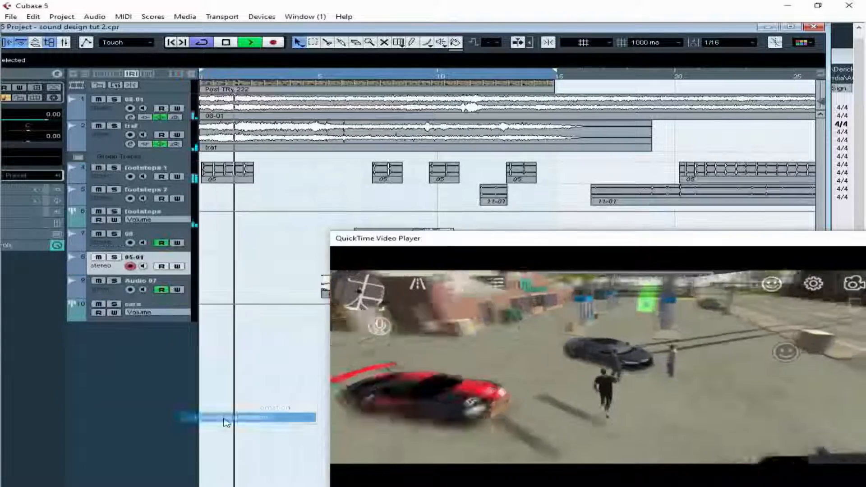
# Move the video preview aside and place the 55 clip from the Pool on the Audio 08 track at 0:00:00.597.
pyautogui.moveTo(405, 239); pyautogui.dragTo(319, 207)
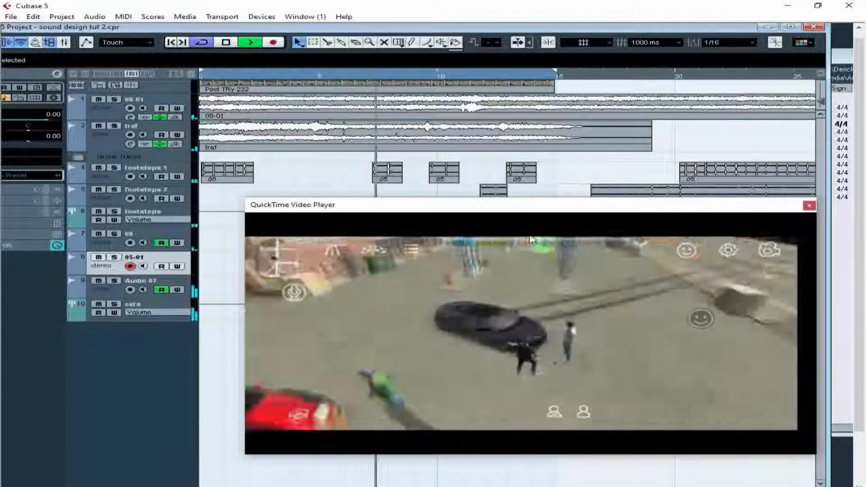
pyautogui.moveTo(533, 207); pyautogui.dragTo(494, 204)
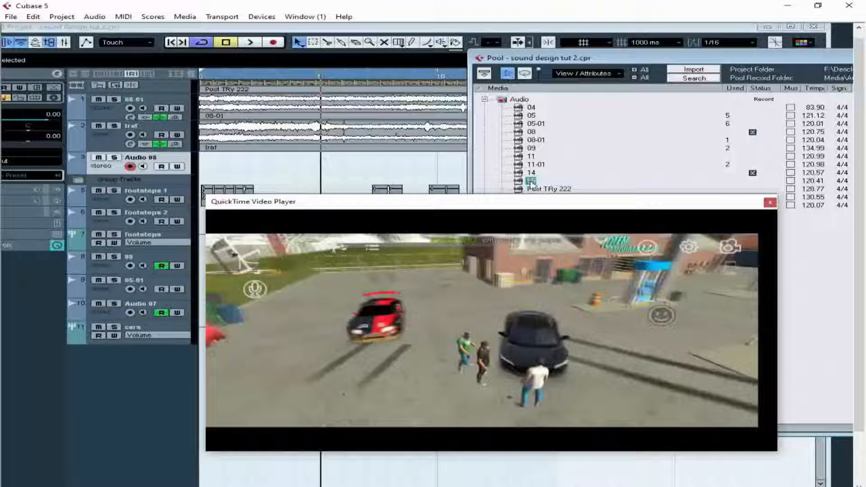
pyautogui.moveTo(217, 169); pyautogui.dragTo(212, 171)
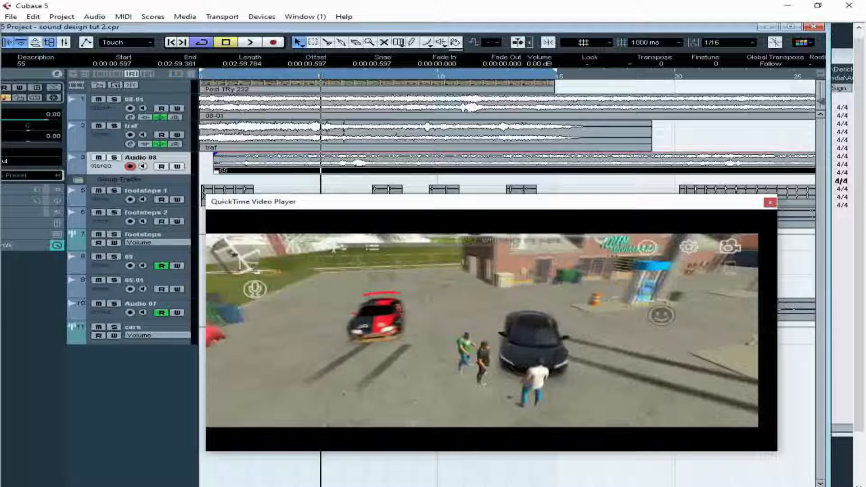
pyautogui.click(790, 27)
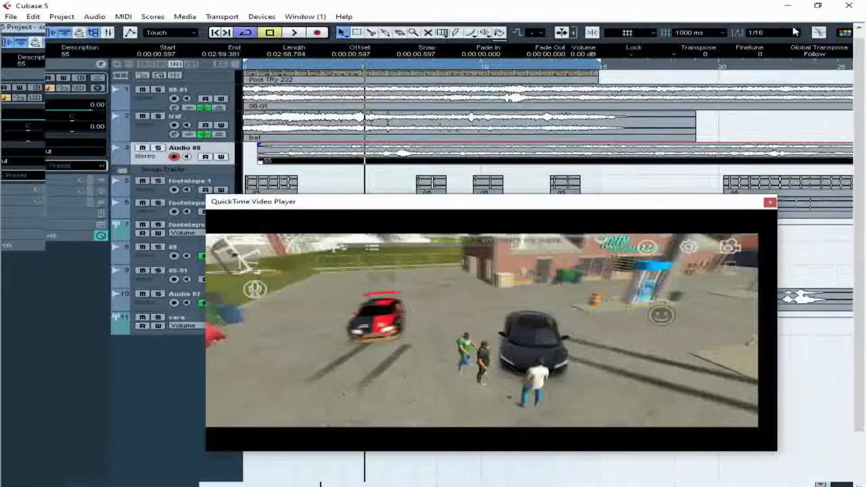
# Move the 55 clip on the Audio 08 track so that it starts at 0:00:00.000.
pyautogui.press('g')
pyautogui.press('g')
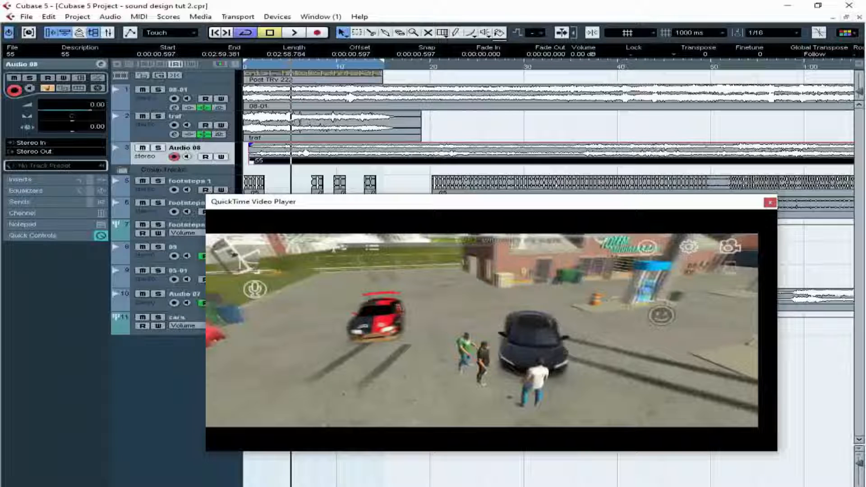
pyautogui.press('g')
pyautogui.press('g')
pyautogui.press('g')
pyautogui.press('g')
pyautogui.press('h')
pyautogui.press('h')
pyautogui.press('h')
pyautogui.press('h')
pyautogui.press('h')
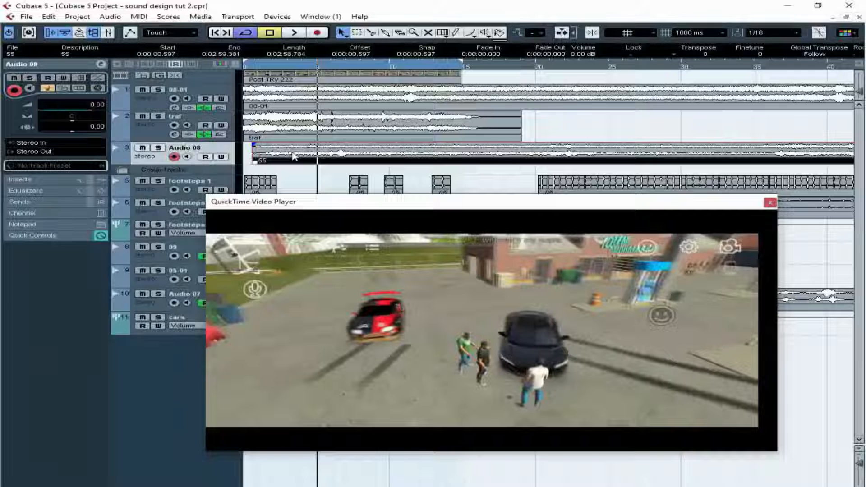
pyautogui.moveTo(295, 157); pyautogui.dragTo(269, 151)
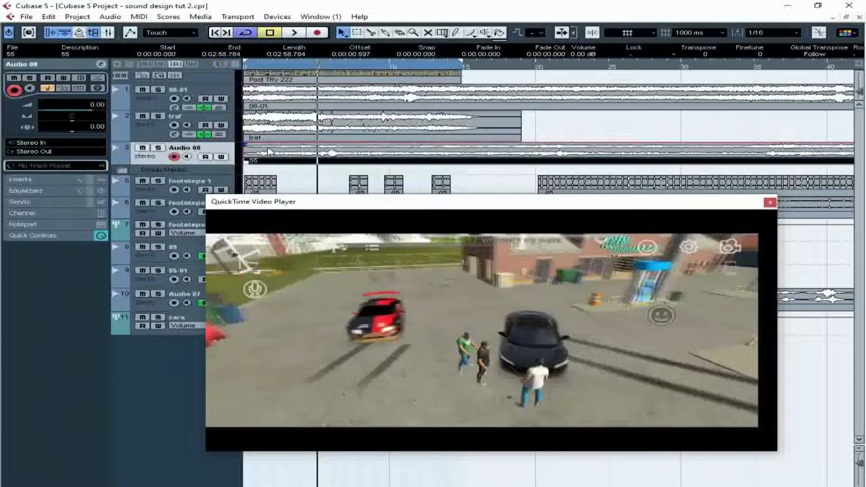
# Play the project with the Audio 08 channel settings clear of the video preview and lower the channel volume to -6.15.
pyautogui.click(102, 65)
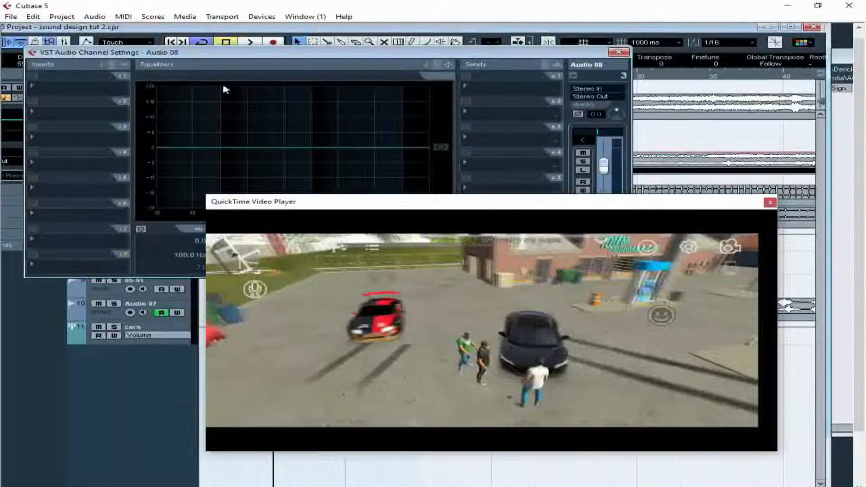
pyautogui.click(248, 42)
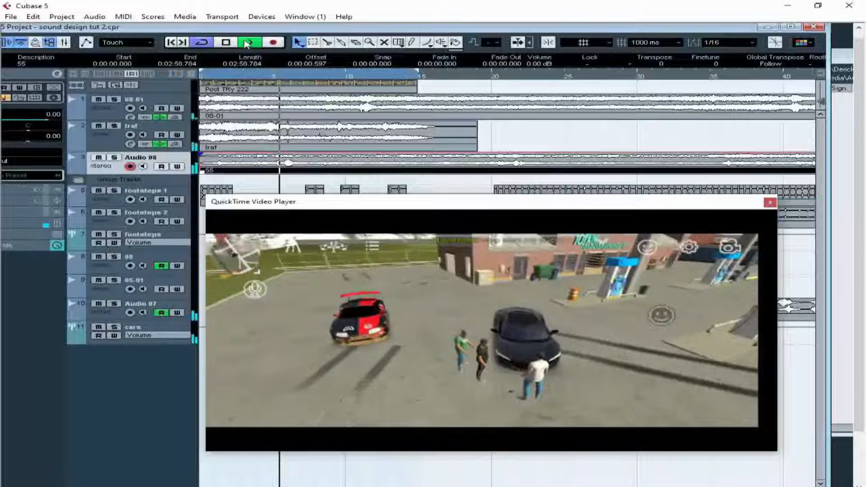
pyautogui.click(57, 73)
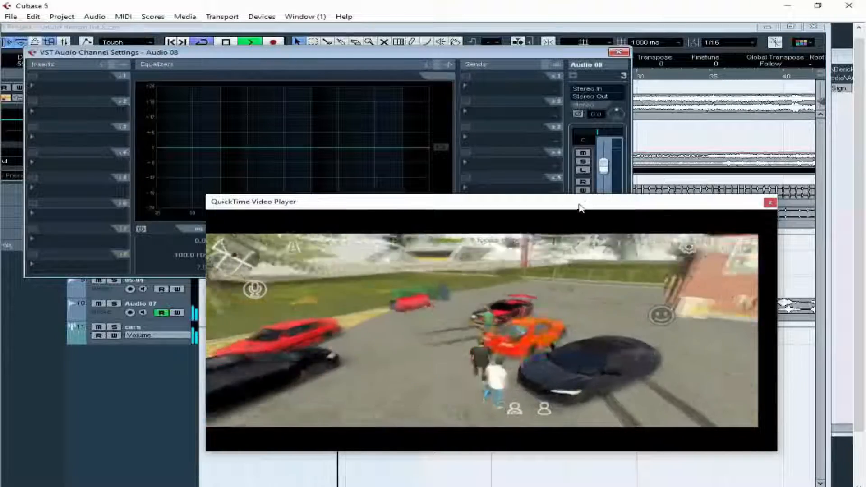
pyautogui.moveTo(581, 204); pyautogui.dragTo(564, 296)
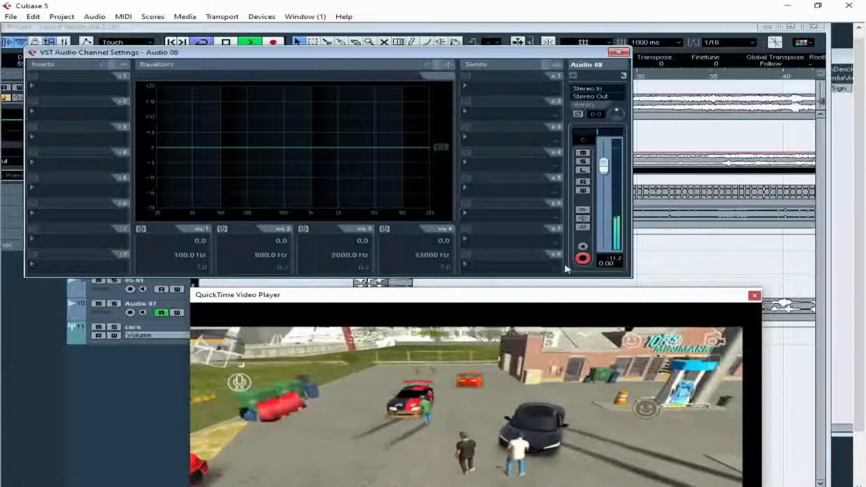
pyautogui.moveTo(604, 166); pyautogui.dragTo(607, 192)
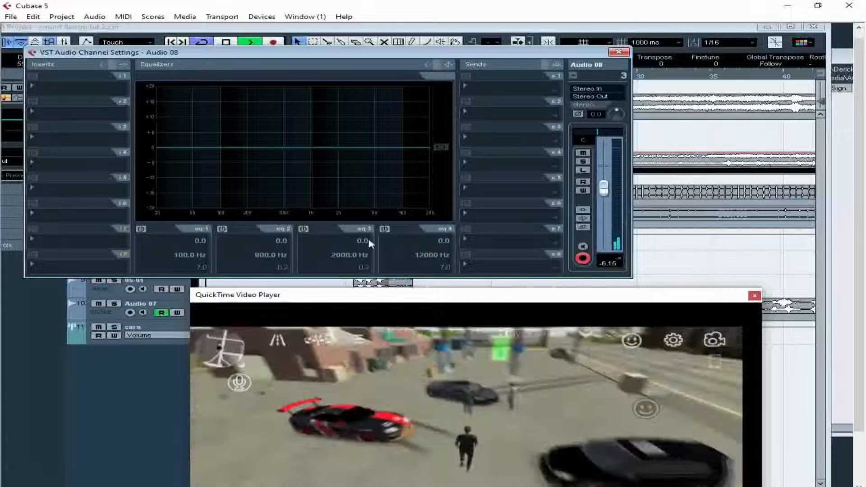
# Enable EQ band 2 on Audio 08 as Parametric I with -24.0 gain at 163 Hz and a Q of 1.0.
pyautogui.click(223, 229)
pyautogui.click(239, 267)
pyautogui.click(269, 279)
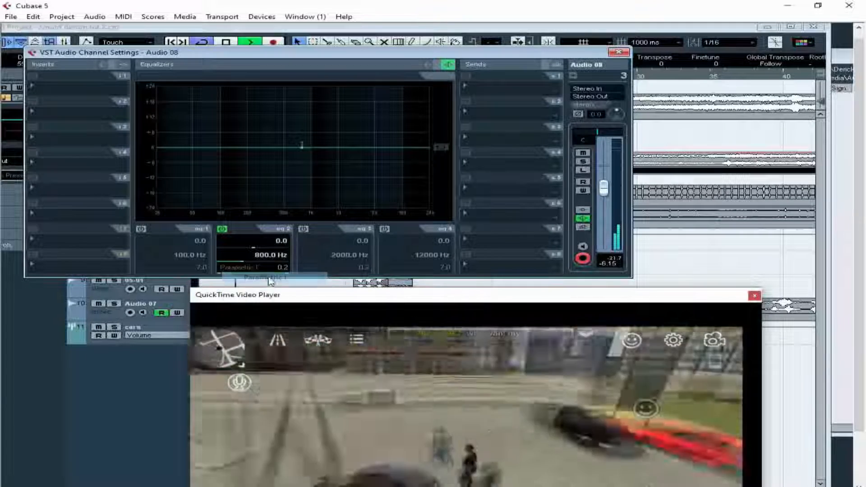
pyautogui.moveTo(301, 145); pyautogui.dragTo(308, 186)
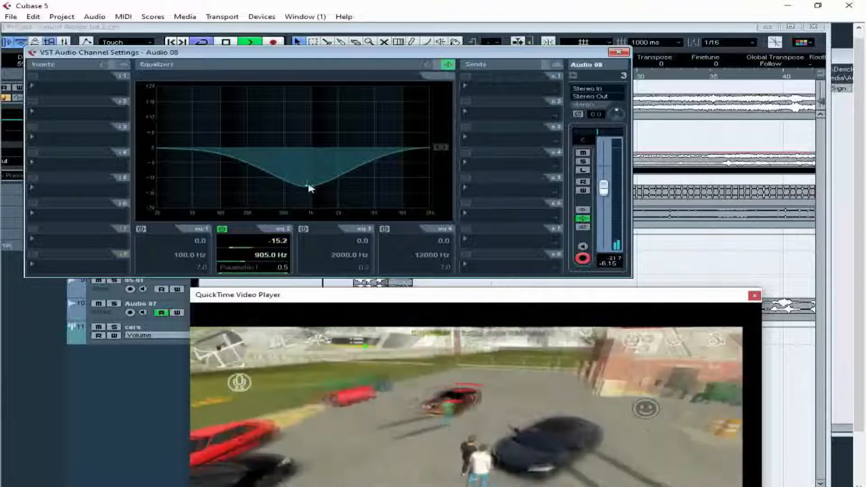
pyautogui.moveTo(310, 188); pyautogui.dragTo(271, 207)
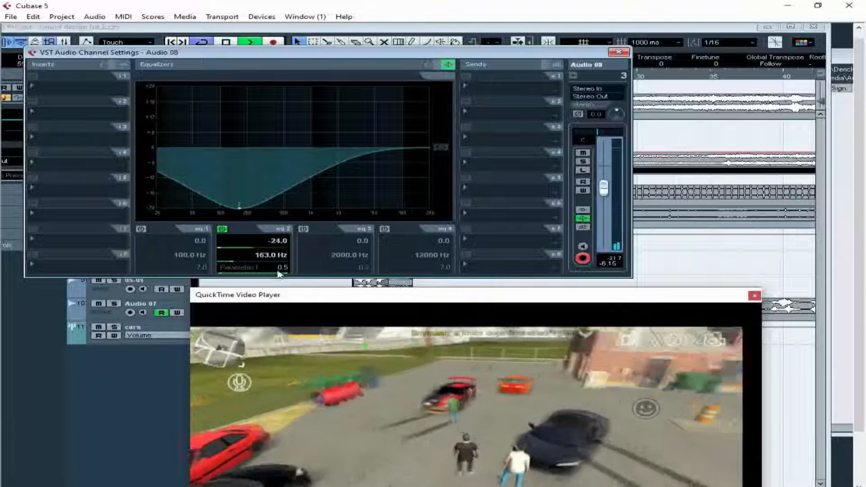
pyautogui.scroll(5, 280, 274)
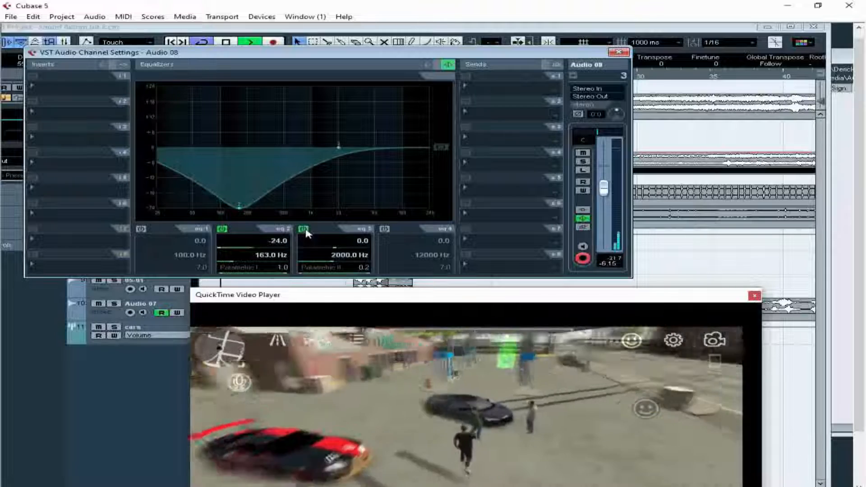
# Set Audio 08's EQ band 3 to Parametric I with -9.6 gain at 1734 Hz and Q 1.2, and pan the channel hard left.
pyautogui.click(345, 279)
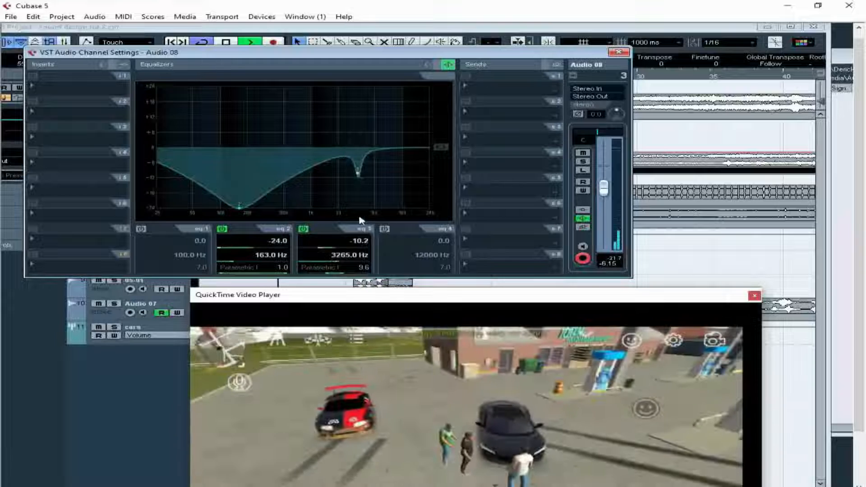
pyautogui.moveTo(353, 274); pyautogui.dragTo(366, 274)
pyautogui.moveTo(360, 175); pyautogui.dragTo(334, 175)
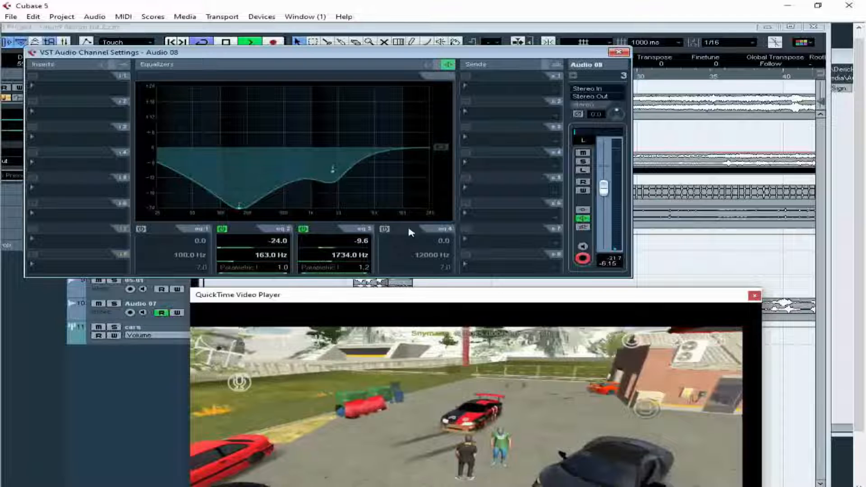
# Enable EQ band 4 on Audio 08 as Parametric I with -24.0 gain at 20000 Hz and Q 12.0, and close the channel settings.
pyautogui.click(384, 229)
pyautogui.click(406, 267)
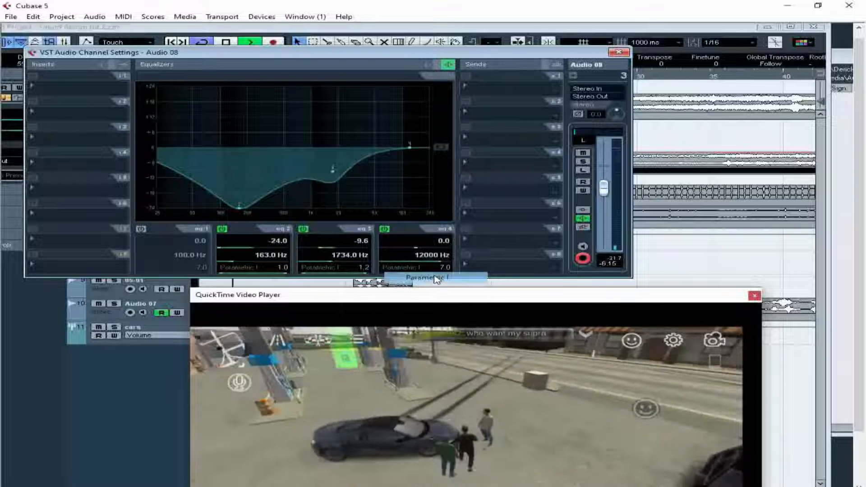
pyautogui.click(436, 279)
pyautogui.moveTo(410, 148); pyautogui.dragTo(434, 205)
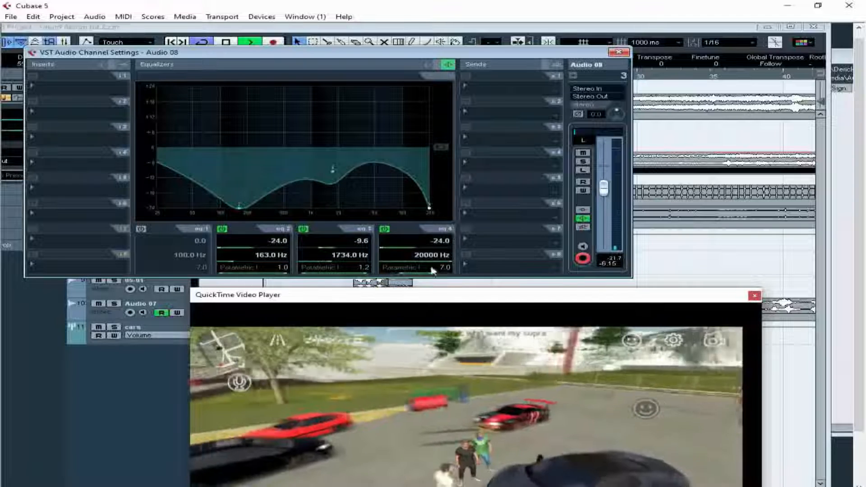
pyautogui.moveTo(431, 274); pyautogui.dragTo(403, 274)
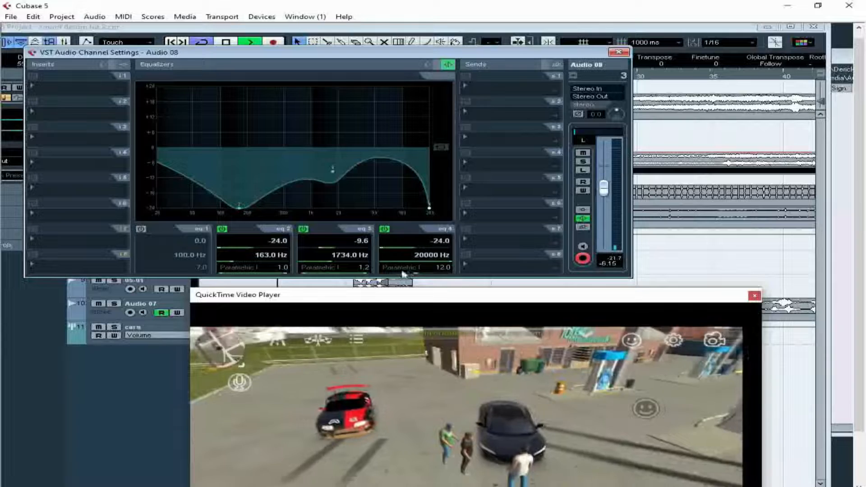
pyautogui.click(624, 52)
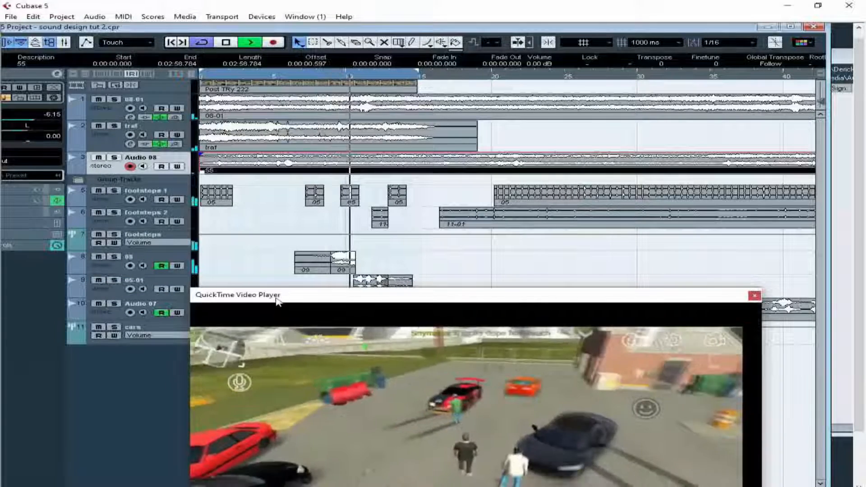
# Import the jiay Ballers Uncle Caveman file into the Pool and place it on a new track below cars at 0:00:00.000.
pyautogui.moveTo(276, 301); pyautogui.dragTo(321, 174)
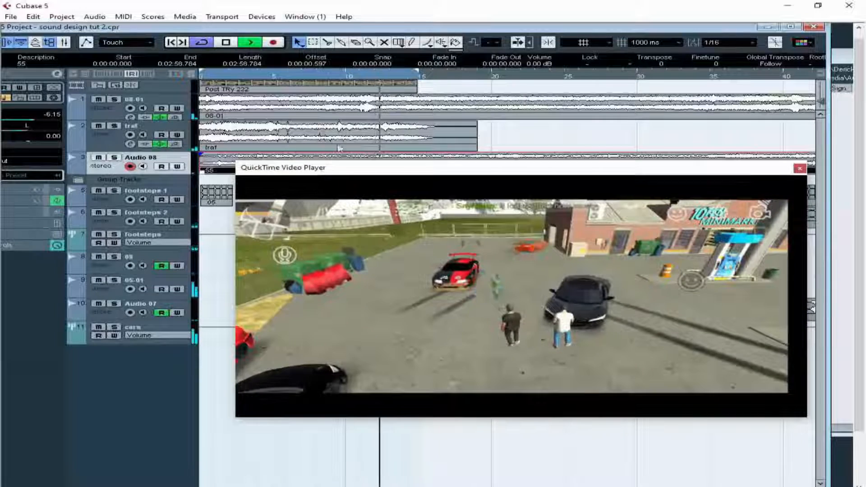
pyautogui.click(49, 43)
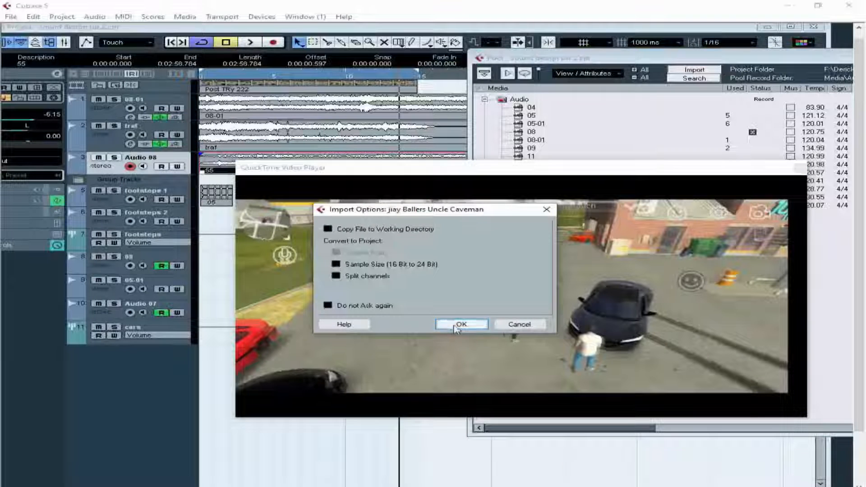
pyautogui.click(457, 329)
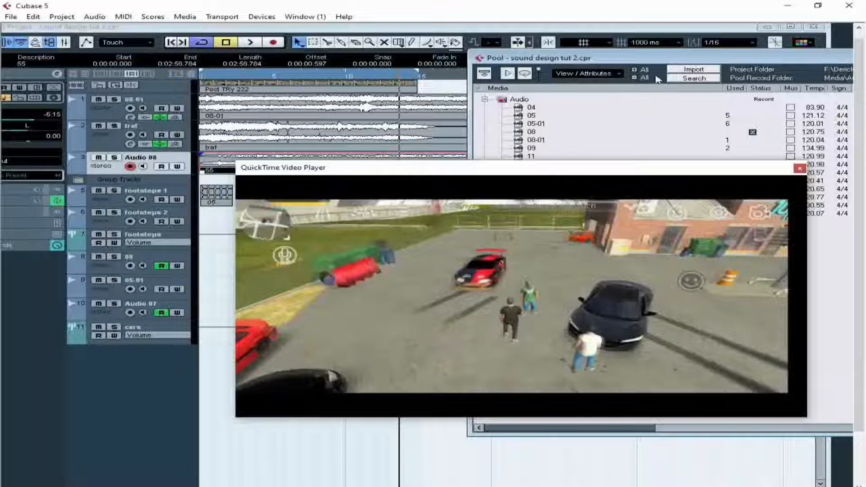
pyautogui.moveTo(562, 165); pyautogui.dragTo(610, 219)
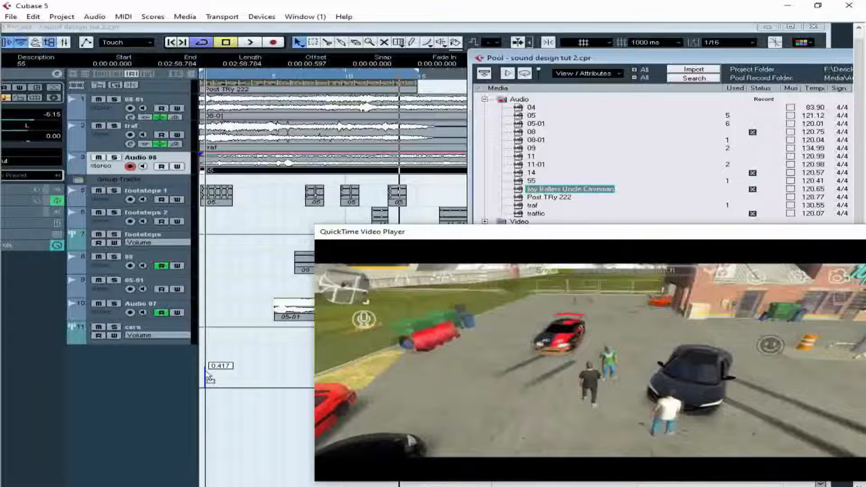
pyautogui.moveTo(209, 379); pyautogui.dragTo(206, 372)
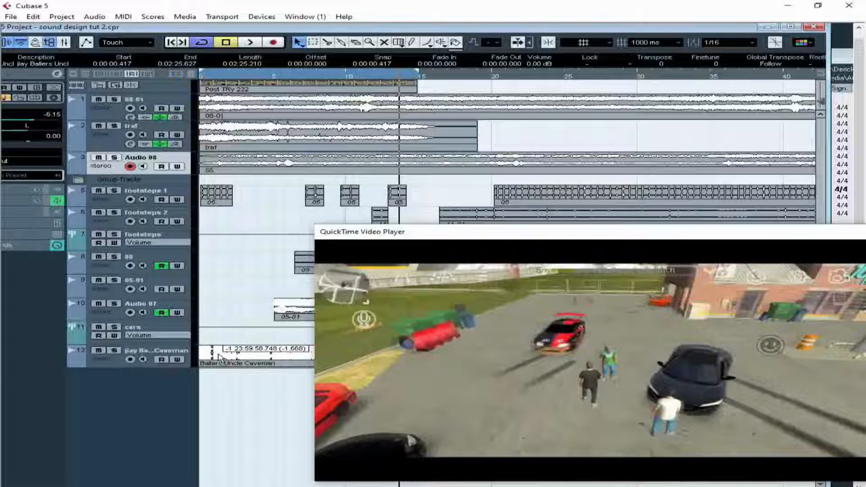
# Set the new music track's volume to -22.81 while playing the project, and close the mixer.
pyautogui.click(107, 363)
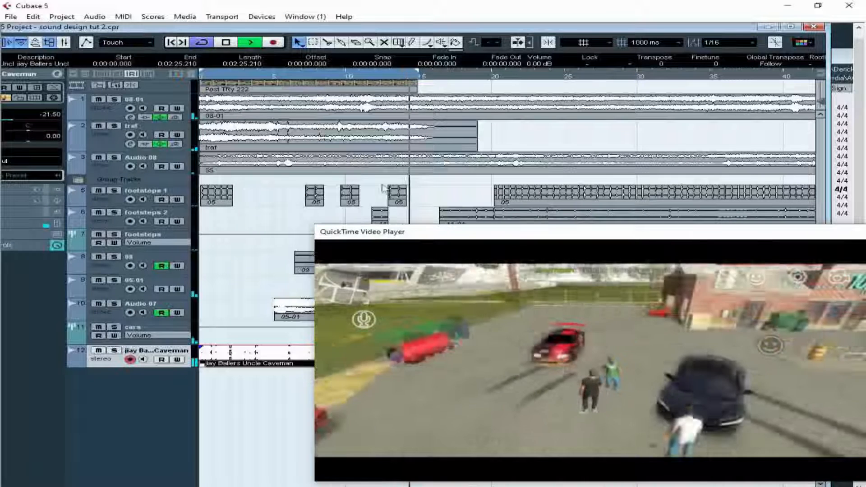
pyautogui.moveTo(402, 232); pyautogui.dragTo(343, 177)
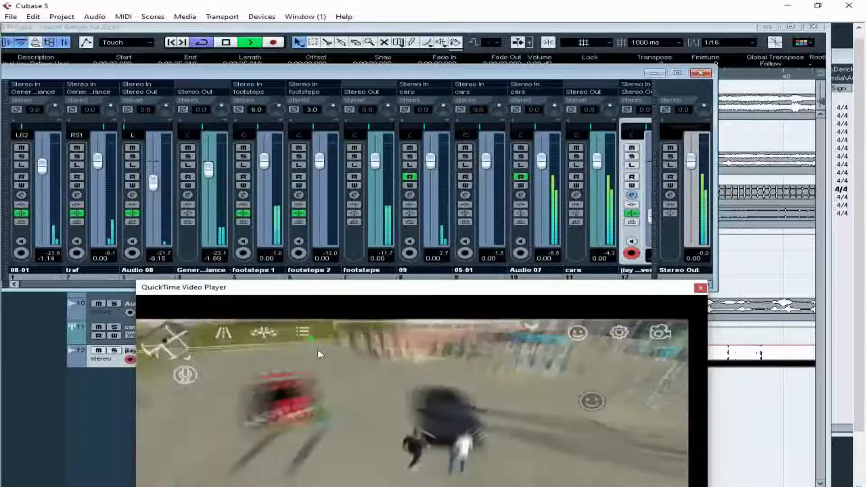
pyautogui.click(701, 73)
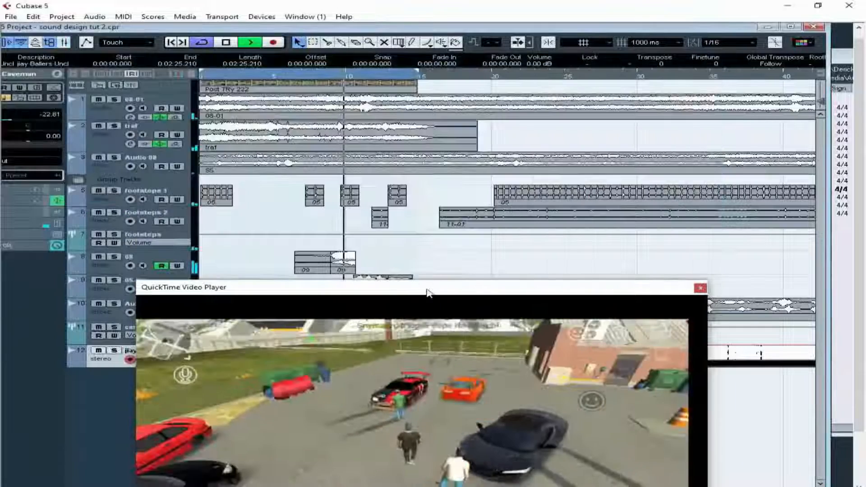
# Enlarge the video preview, position it over the arrangement and play the project from the beginning.
pyautogui.moveTo(425, 288); pyautogui.dragTo(422, 126)
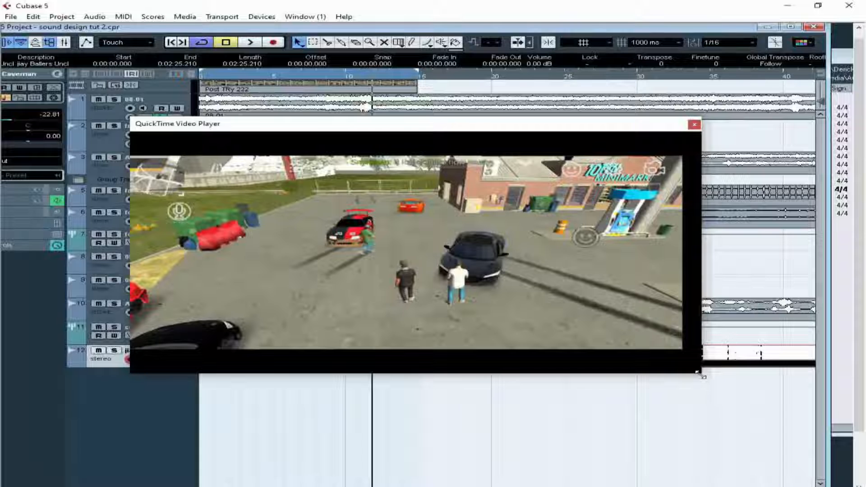
pyautogui.moveTo(701, 375); pyautogui.dragTo(828, 457)
pyautogui.moveTo(369, 125); pyautogui.dragTo(337, 128)
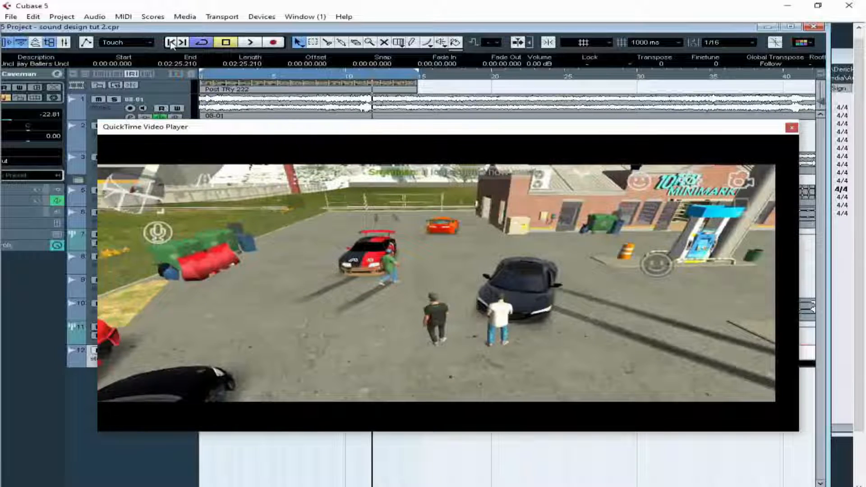
pyautogui.click(250, 42)
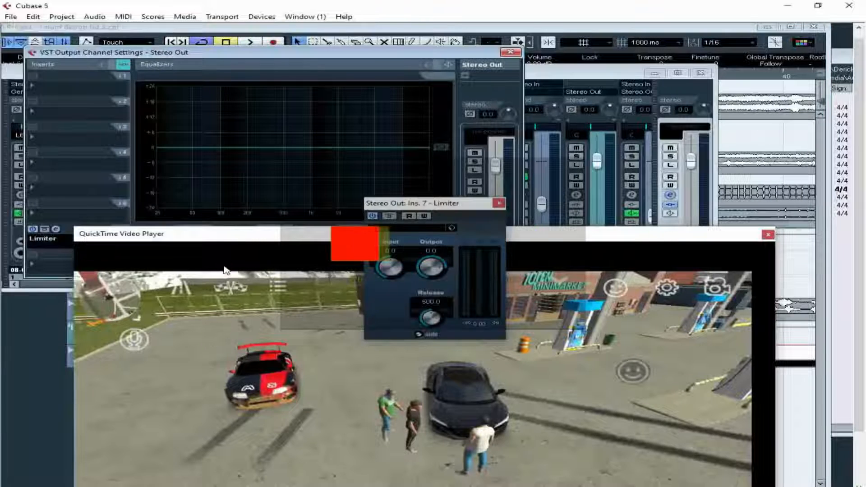
# During playback, set the Stereo Out limiter to an input of 6.2, an output of -1.1 and a release of 75.0.
pyautogui.click(252, 43)
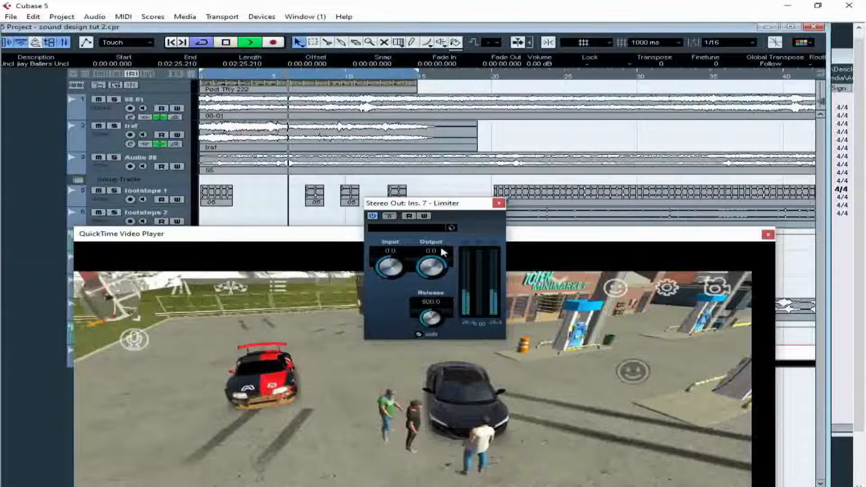
pyautogui.moveTo(396, 271); pyautogui.dragTo(394, 265)
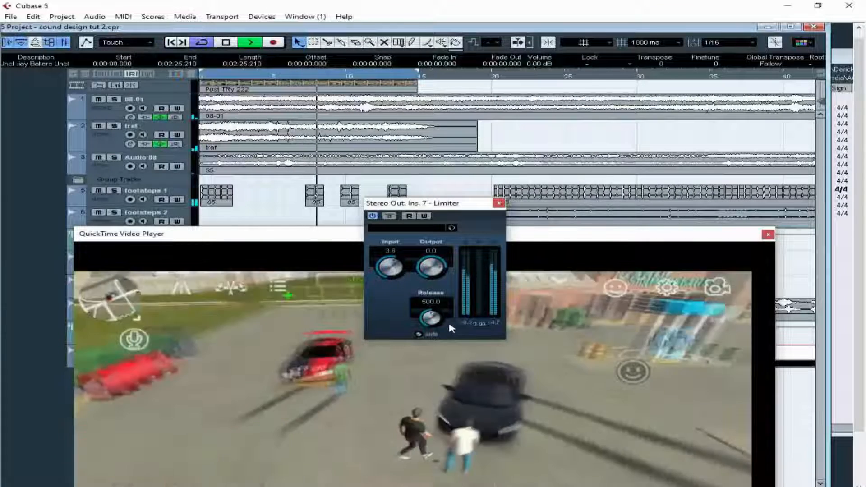
pyautogui.moveTo(433, 319); pyautogui.dragTo(430, 328)
pyautogui.moveTo(439, 268); pyautogui.dragTo(396, 265)
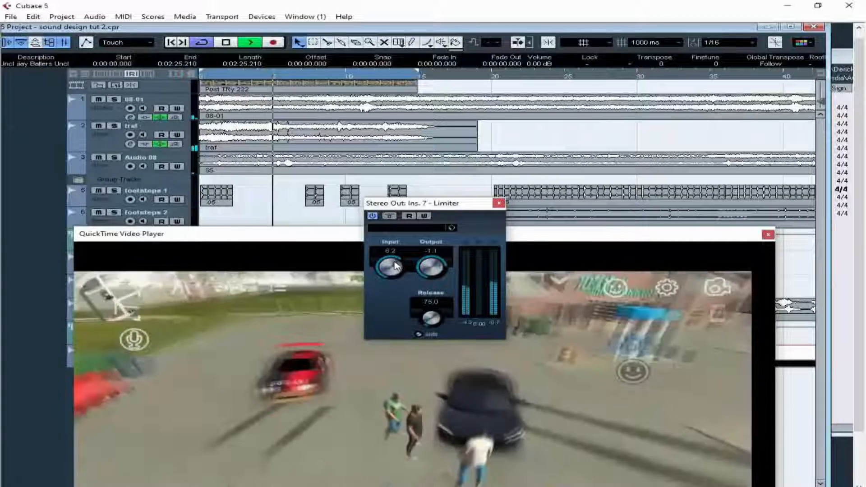
# Move the video preview up, clear of the limiter, and select the traf track.
pyautogui.moveTo(319, 245); pyautogui.dragTo(312, 211)
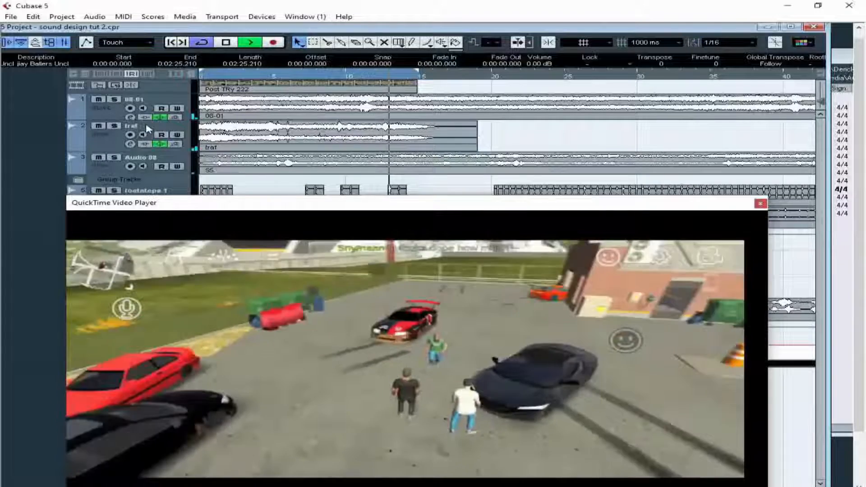
pyautogui.click(147, 130)
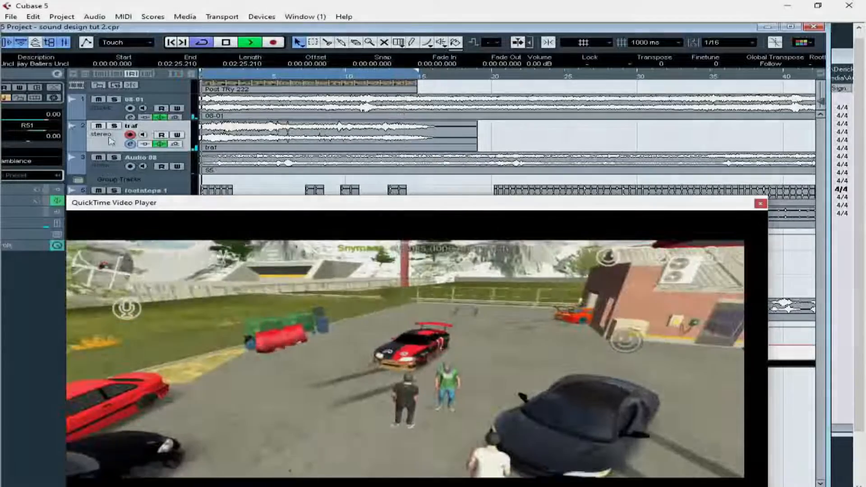